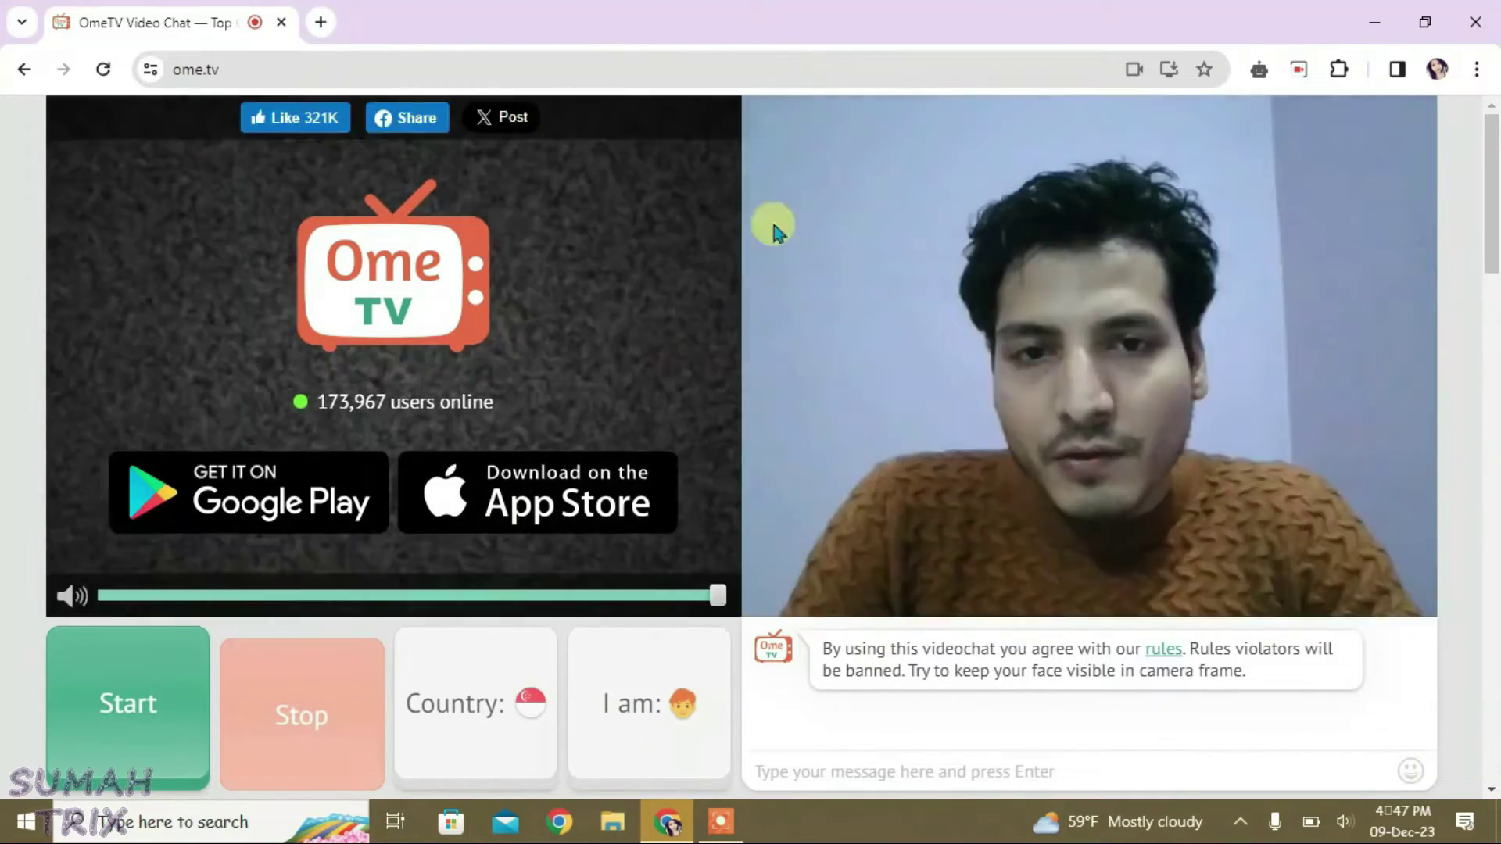
- In a new tab, search Google for 'ome tv extension'
{"action": "key", "text": "ctrl+t"}
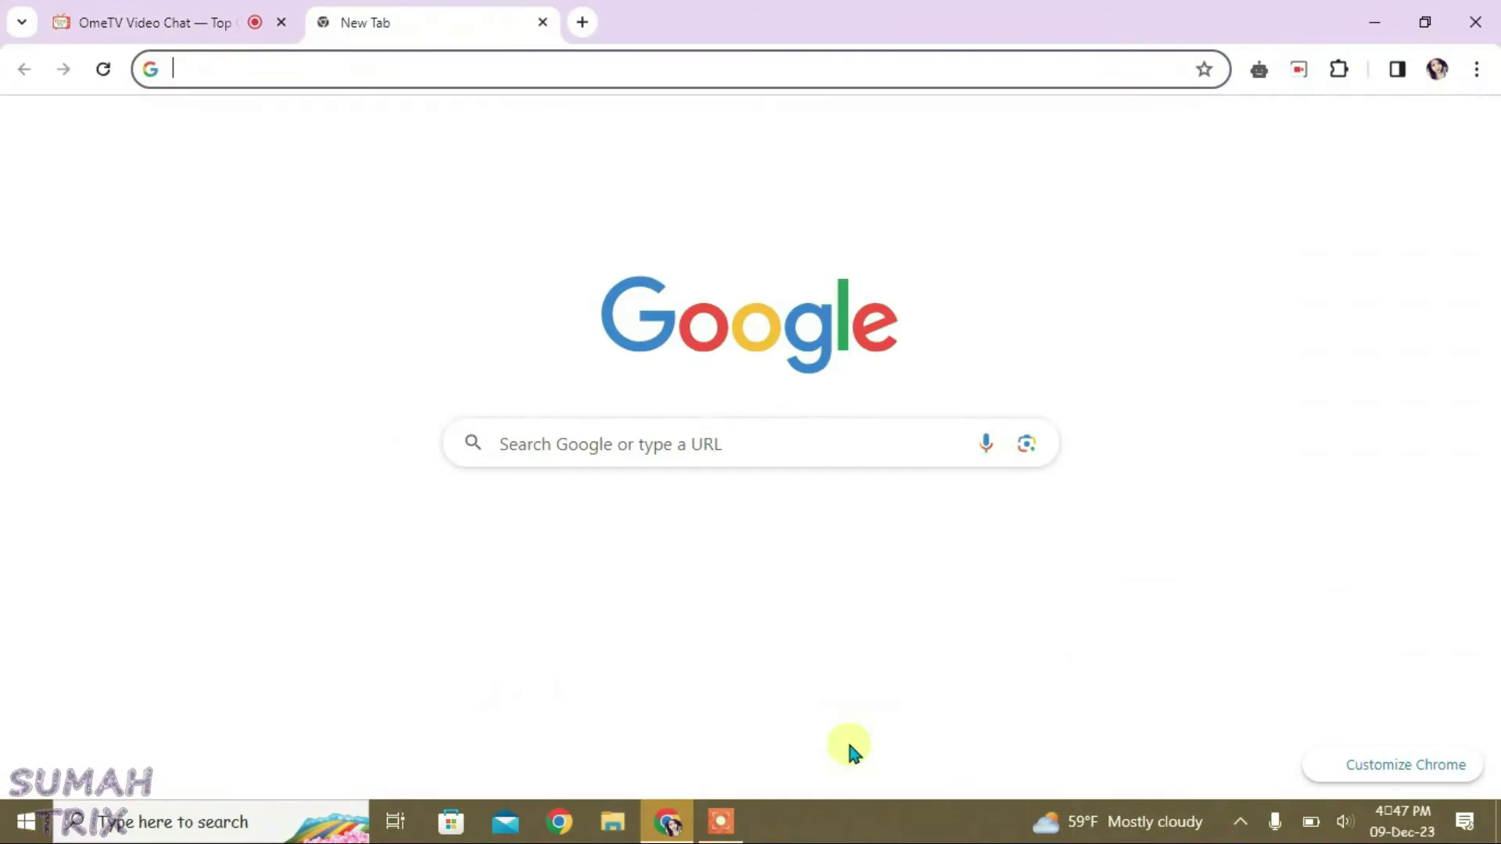
{"action": "type", "text": "ome tv "}
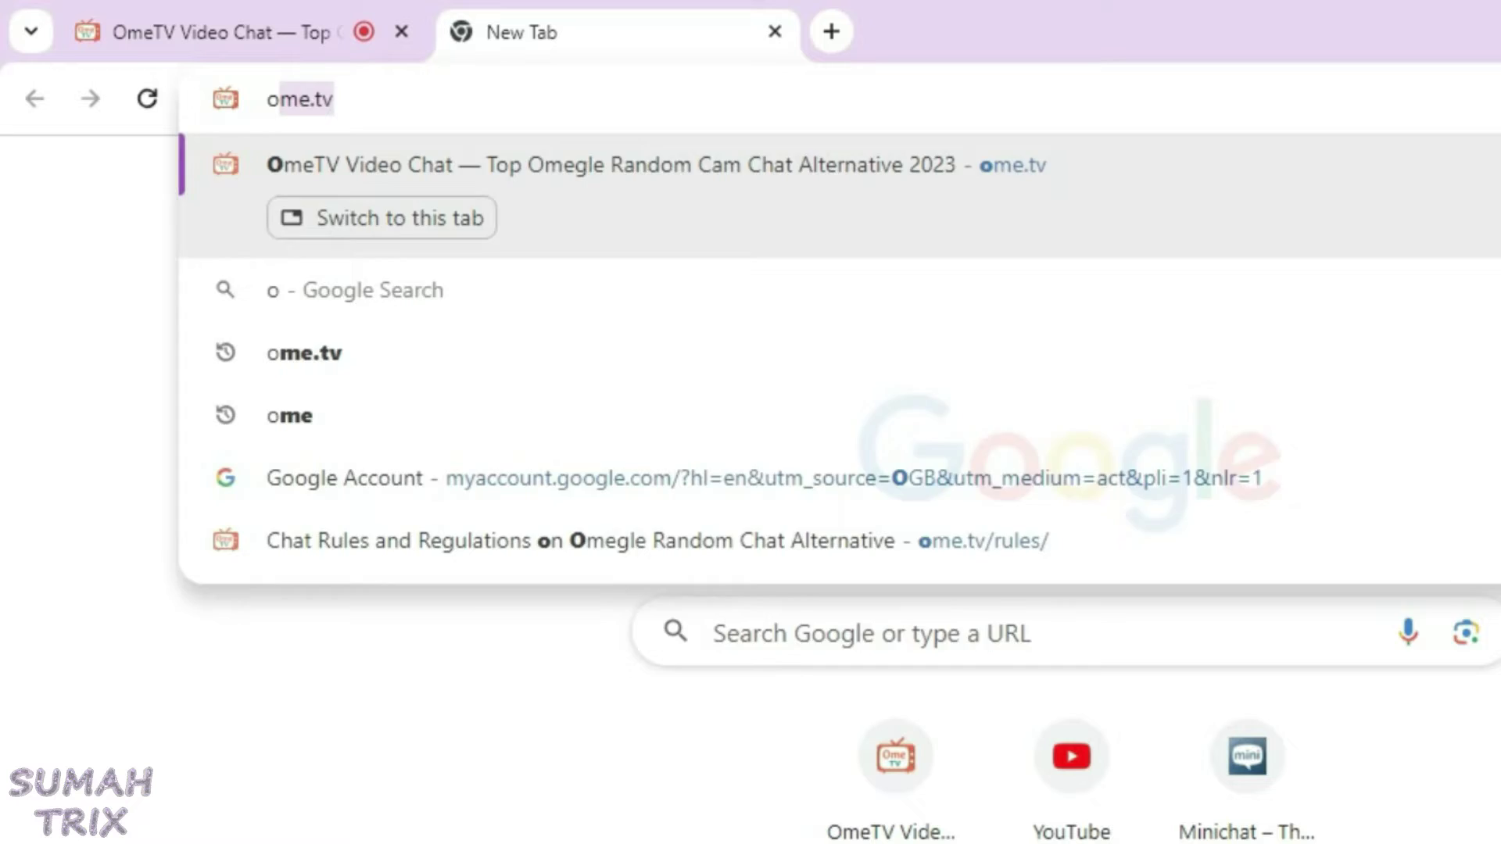
{"action": "type", "text": "extension"}
{"action": "key", "text": "Return"}
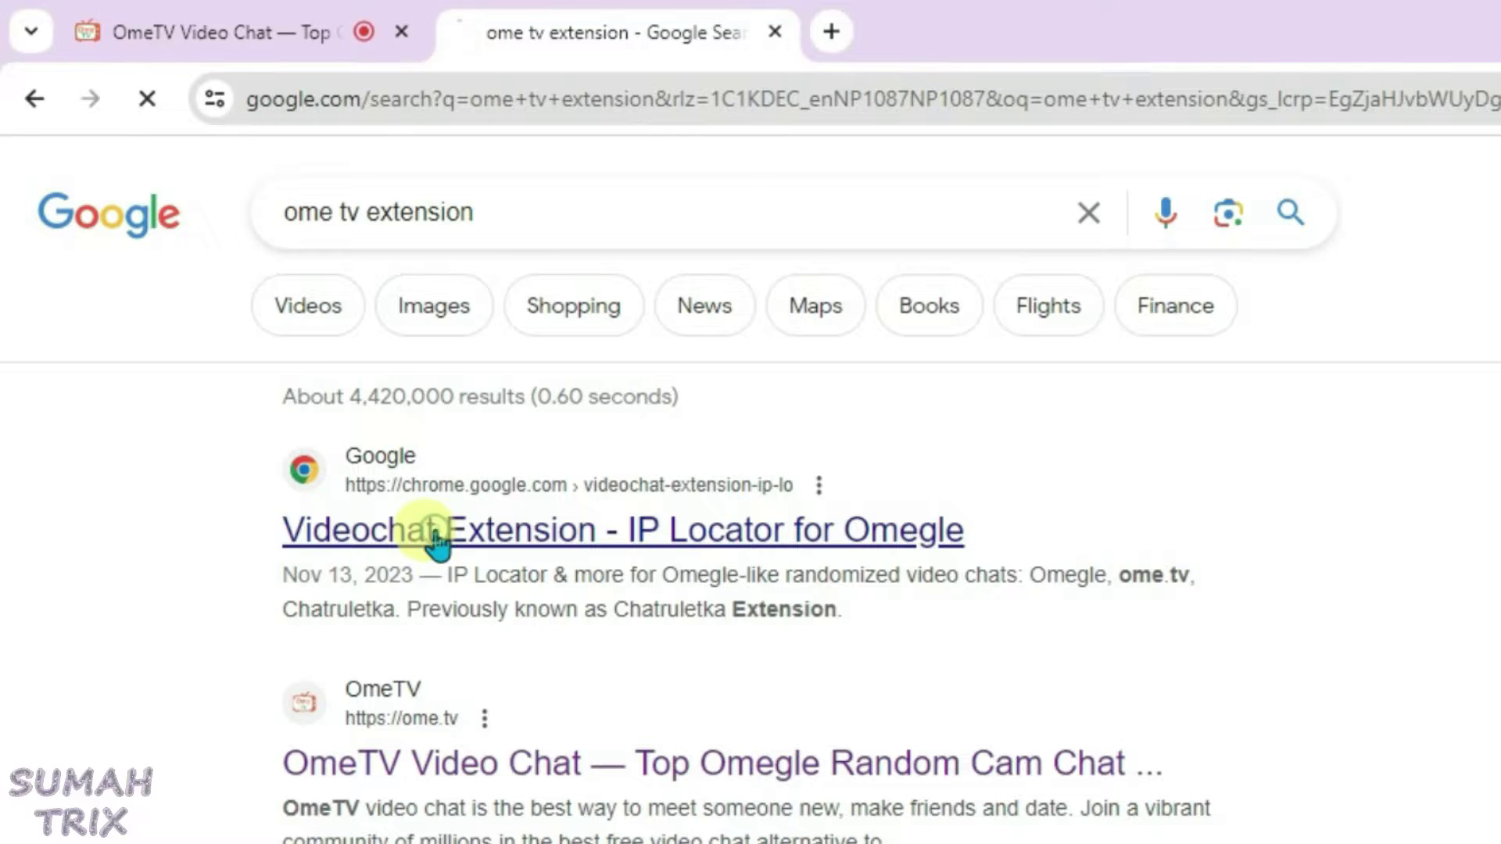
- Add Videochat Extension - IP Locator for Omegle from its store page to Chrome and close the welcome tab
{"action": "left_click", "coordinate": [435, 533]}
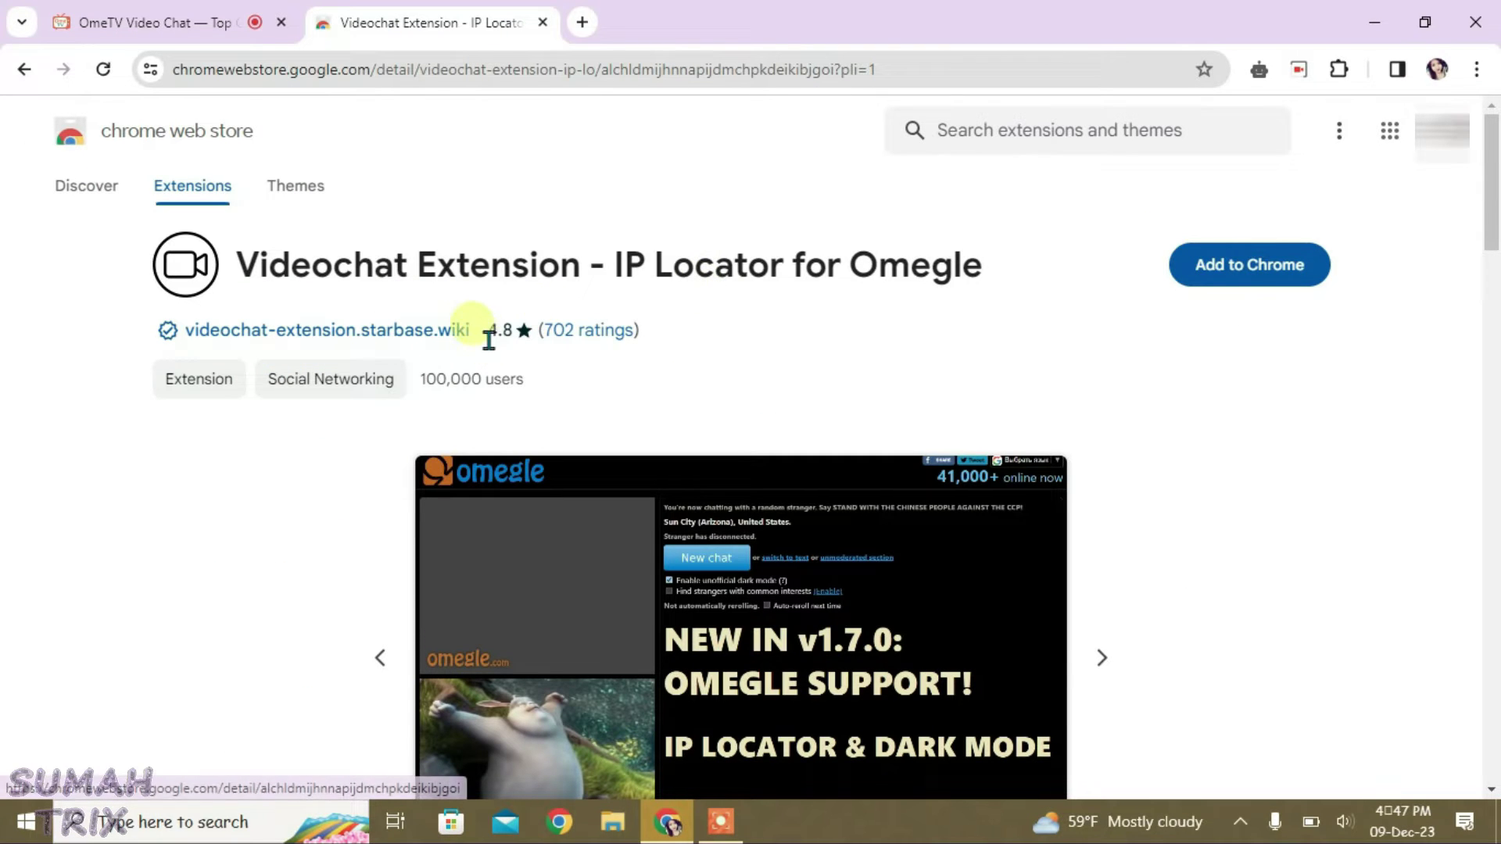
{"action": "left_click_drag", "start_coordinate": [1493, 204], "coordinate": [1493, 490]}
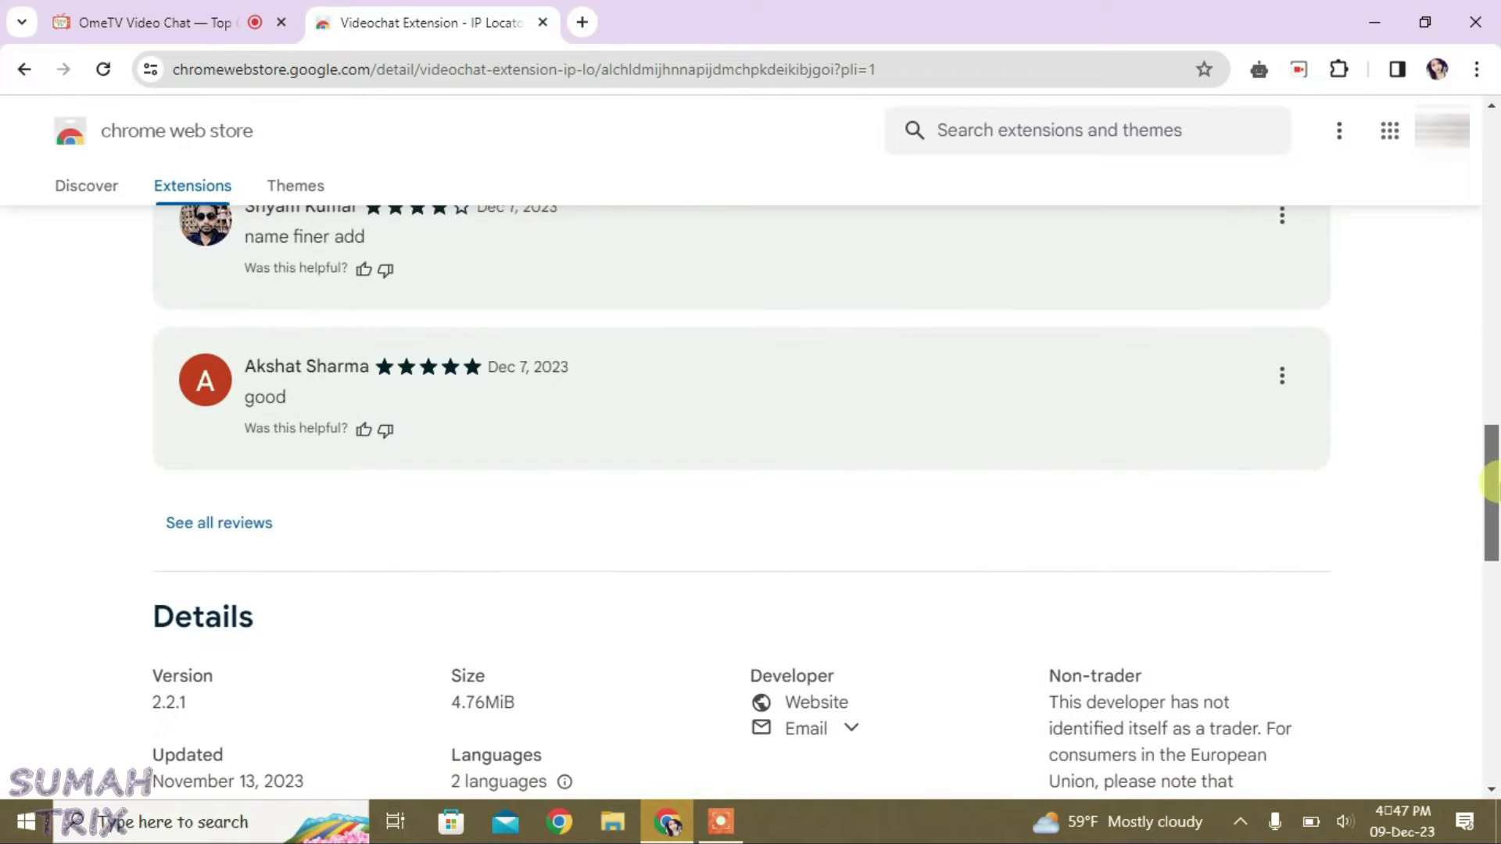
{"action": "scroll", "coordinate": [1149, 383], "scroll_direction": "down", "scroll_amount": 3}
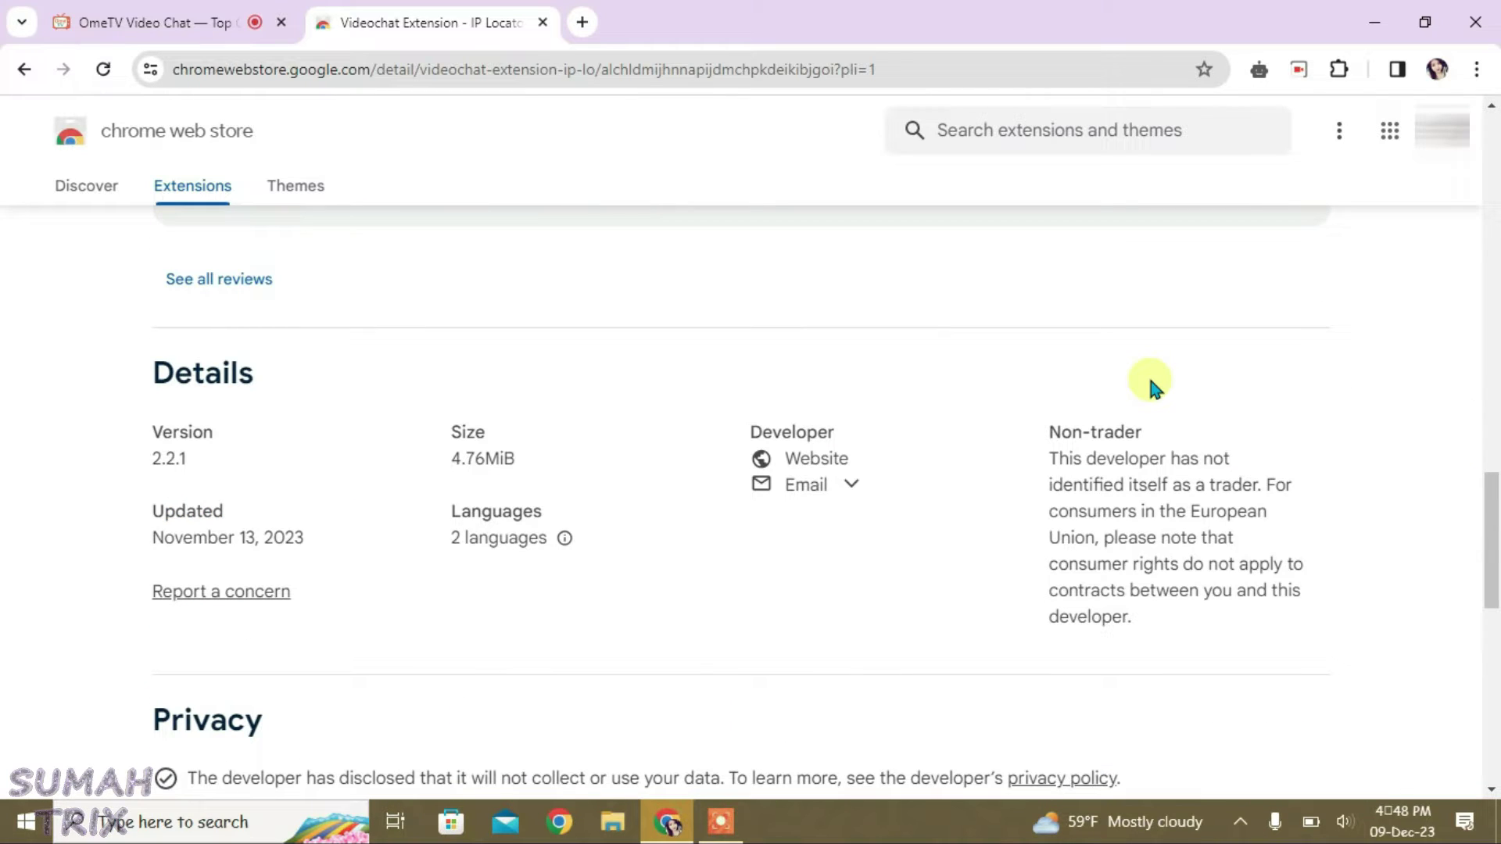
{"action": "left_click", "coordinate": [844, 486]}
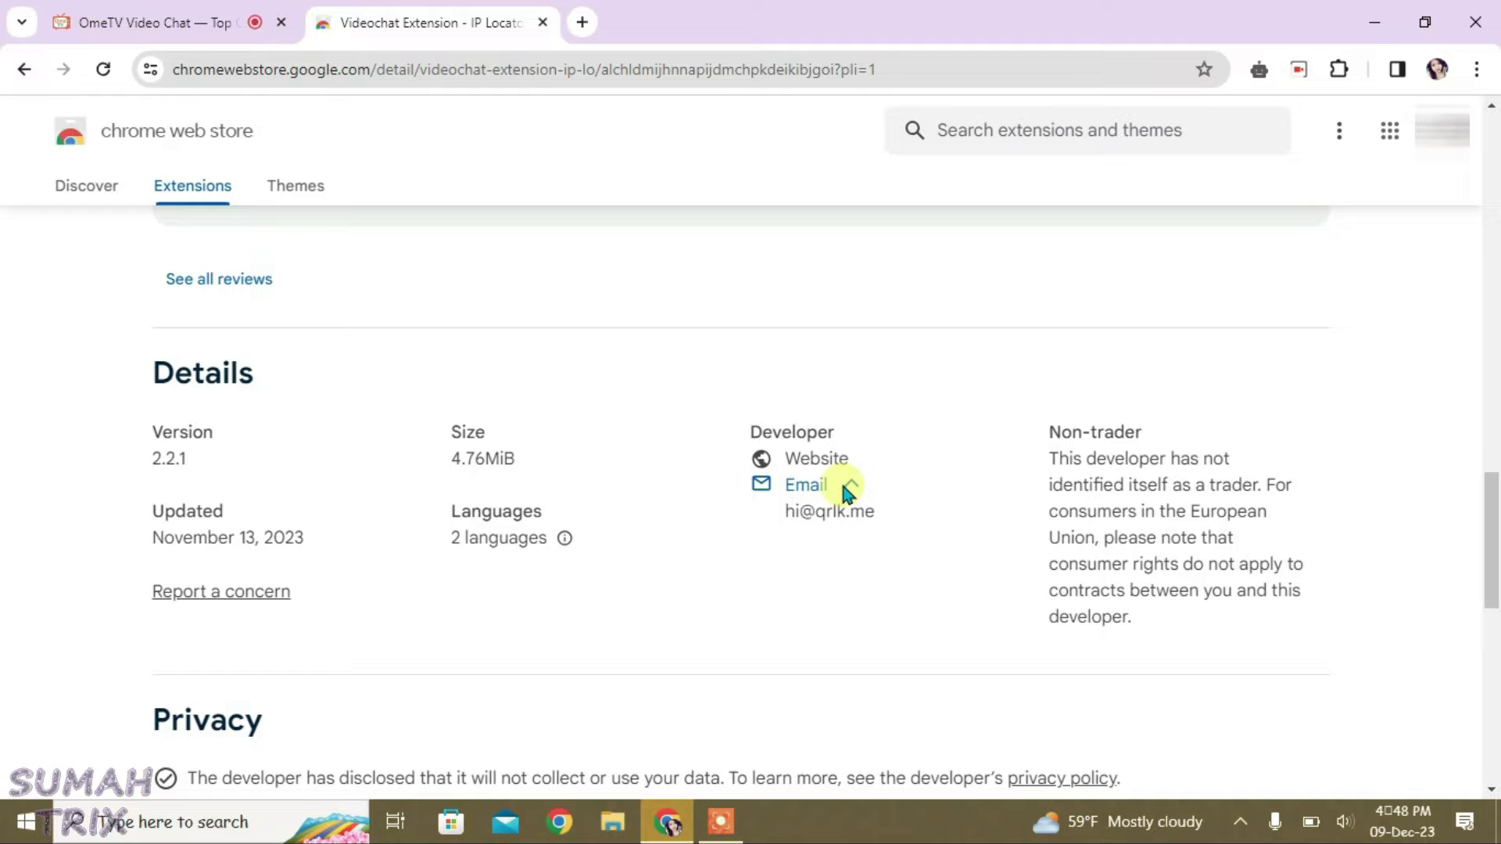
{"action": "scroll", "coordinate": [1379, 167], "scroll_direction": "up", "scroll_amount": 15}
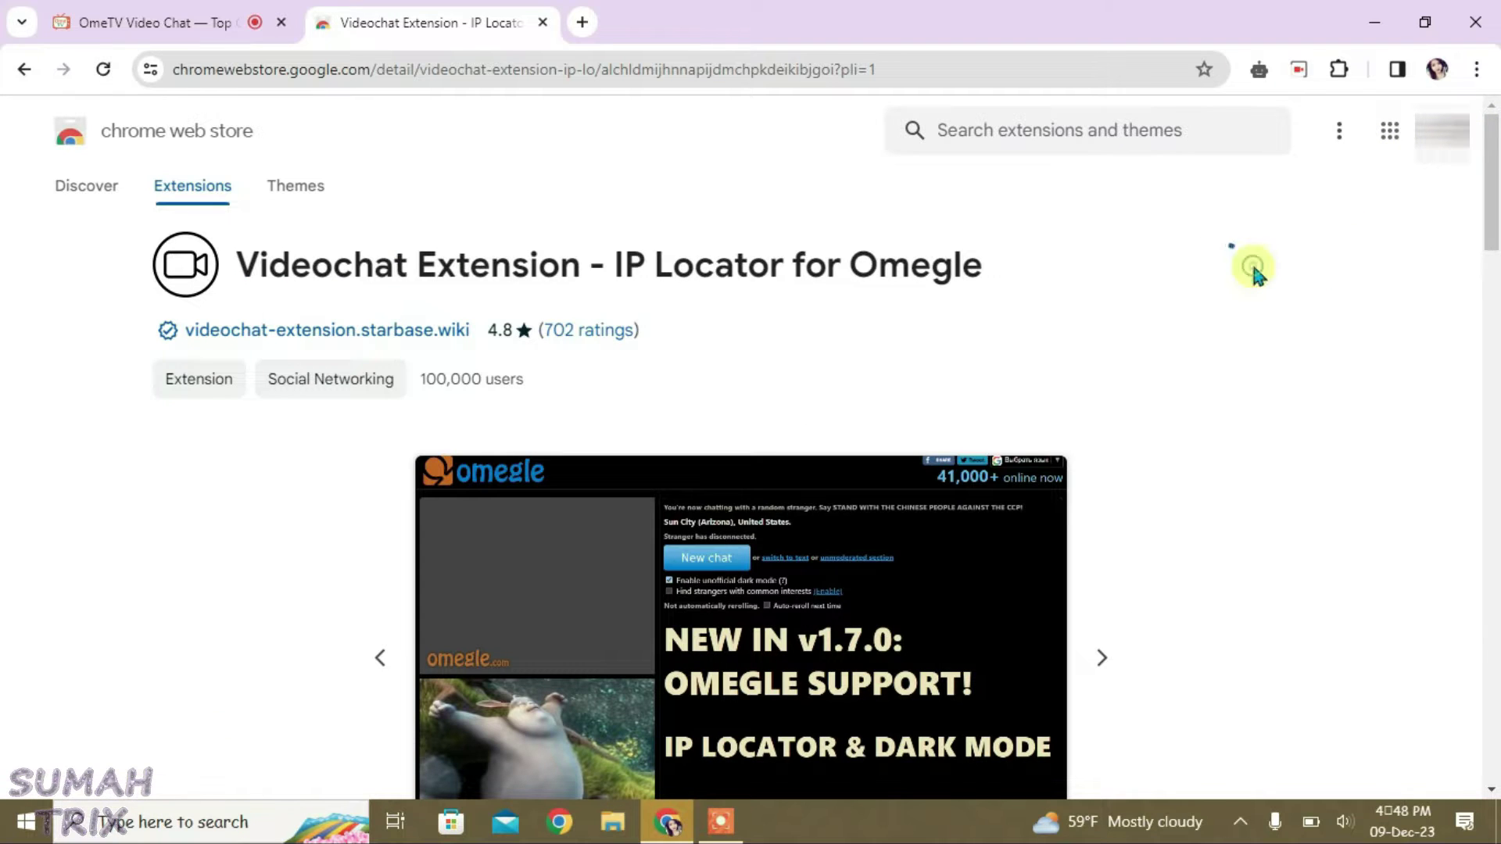
{"action": "left_click", "coordinate": [802, 303]}
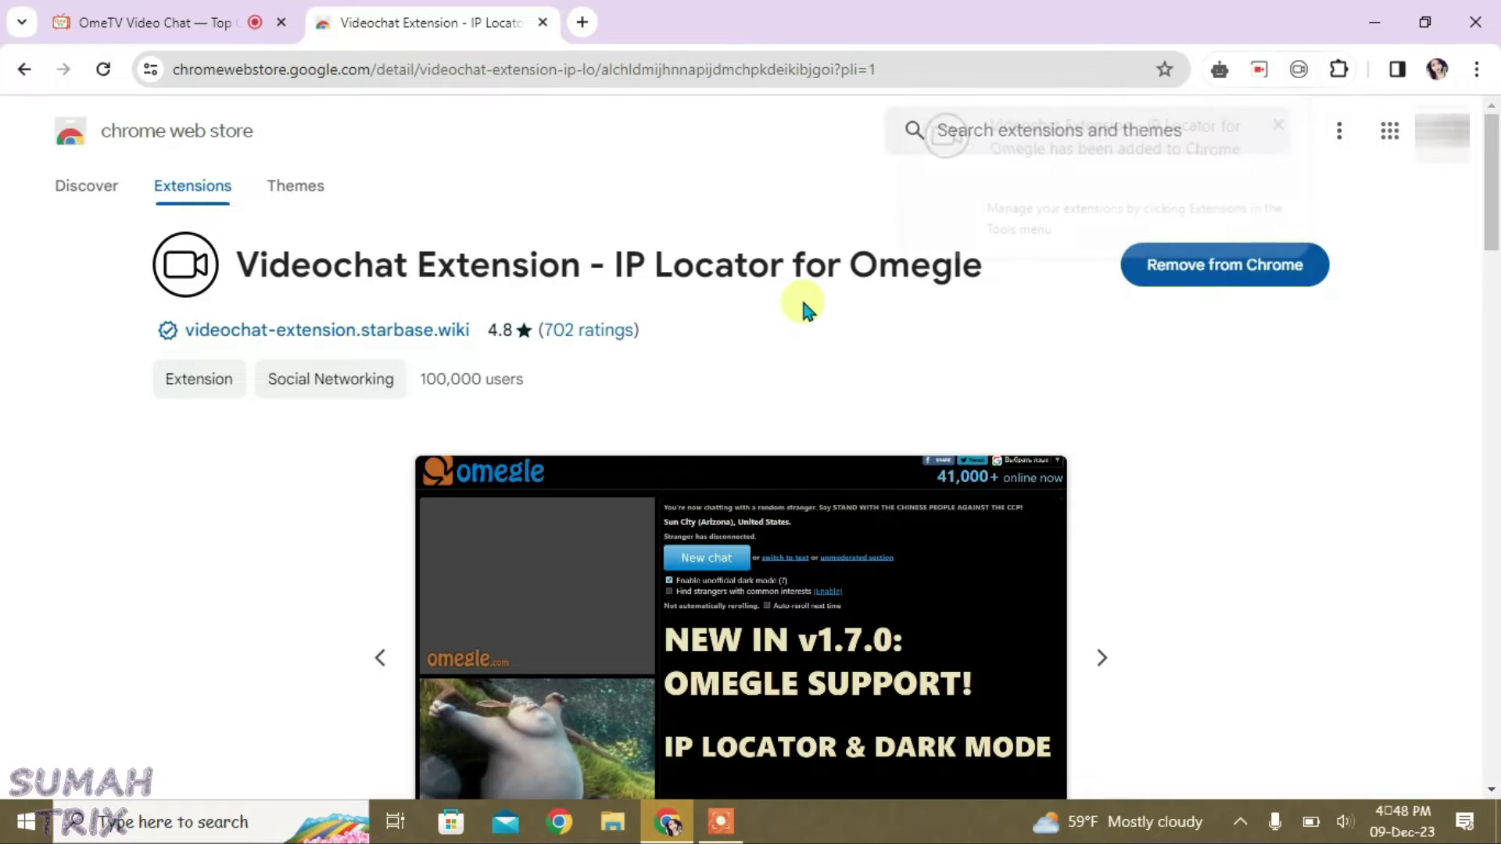
{"action": "key", "text": "ctrl+w"}
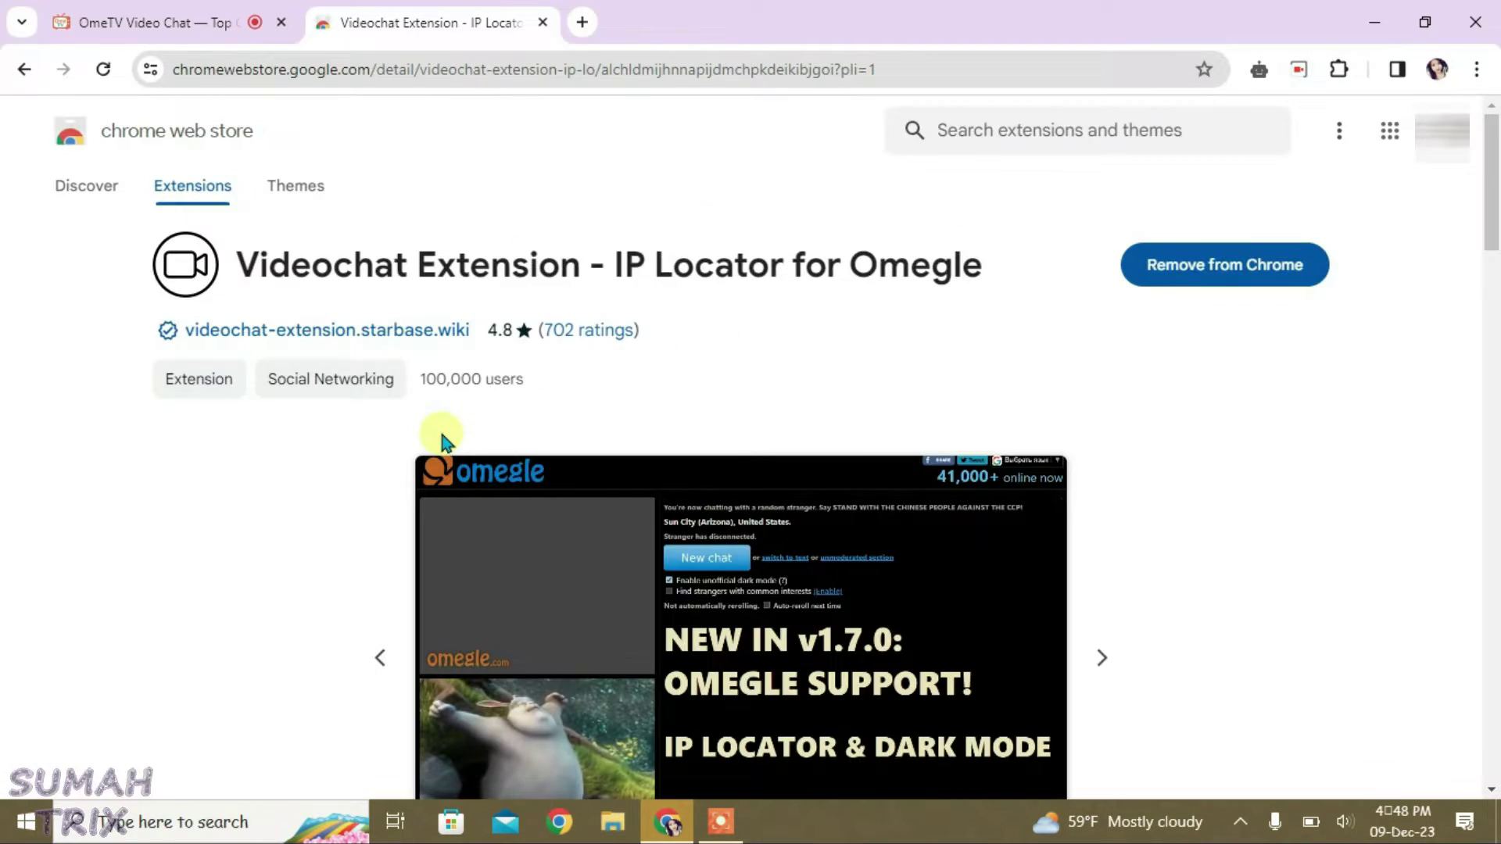
- Close the Web Store tab, reload ome.tv and accept advanced mode for the Videochat Extension
{"action": "key", "text": "ctrl+w"}
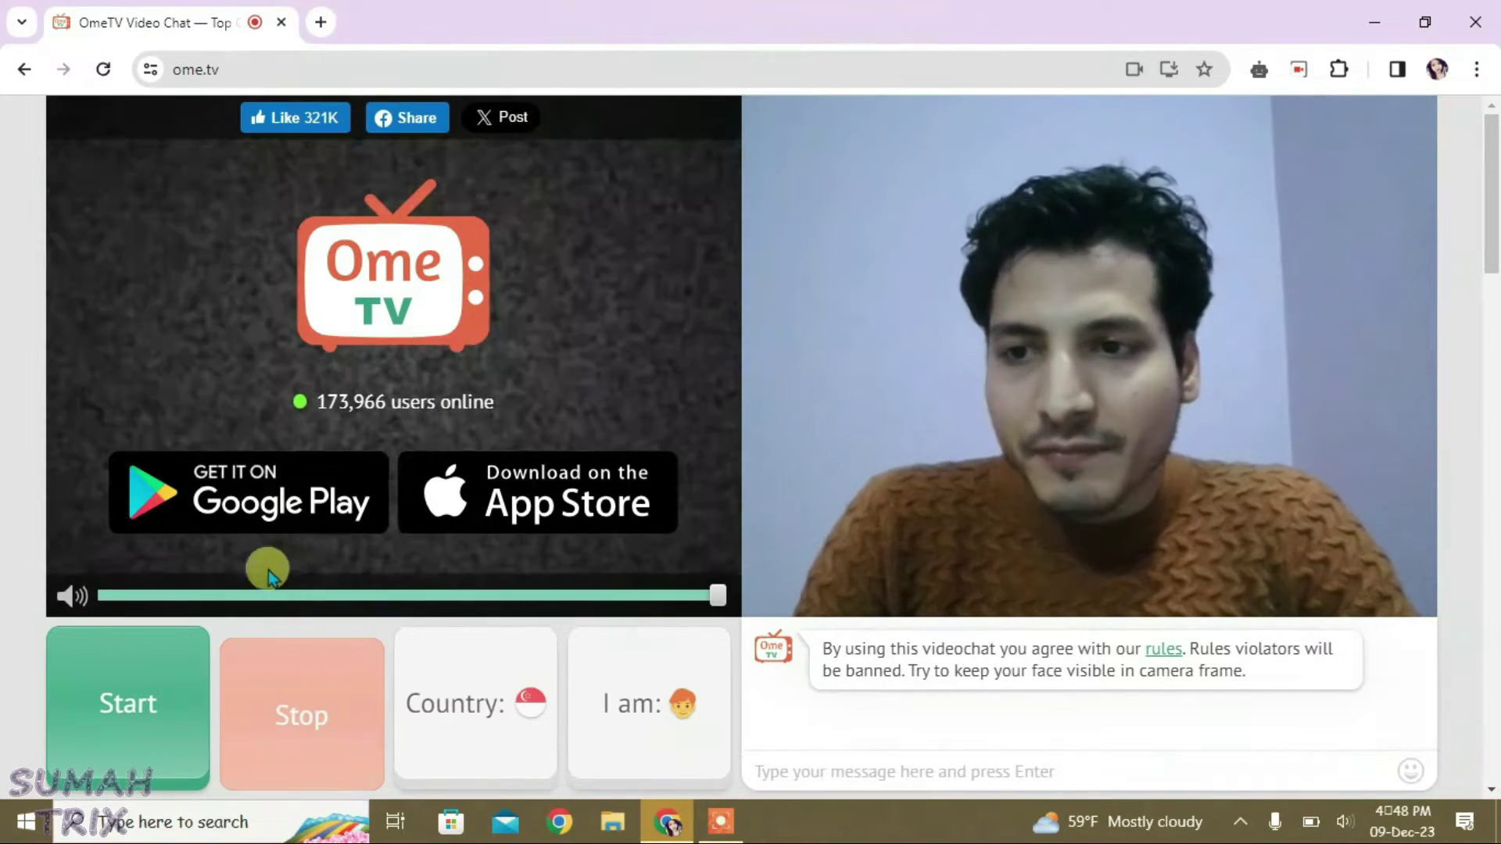
{"action": "key", "text": "F5"}
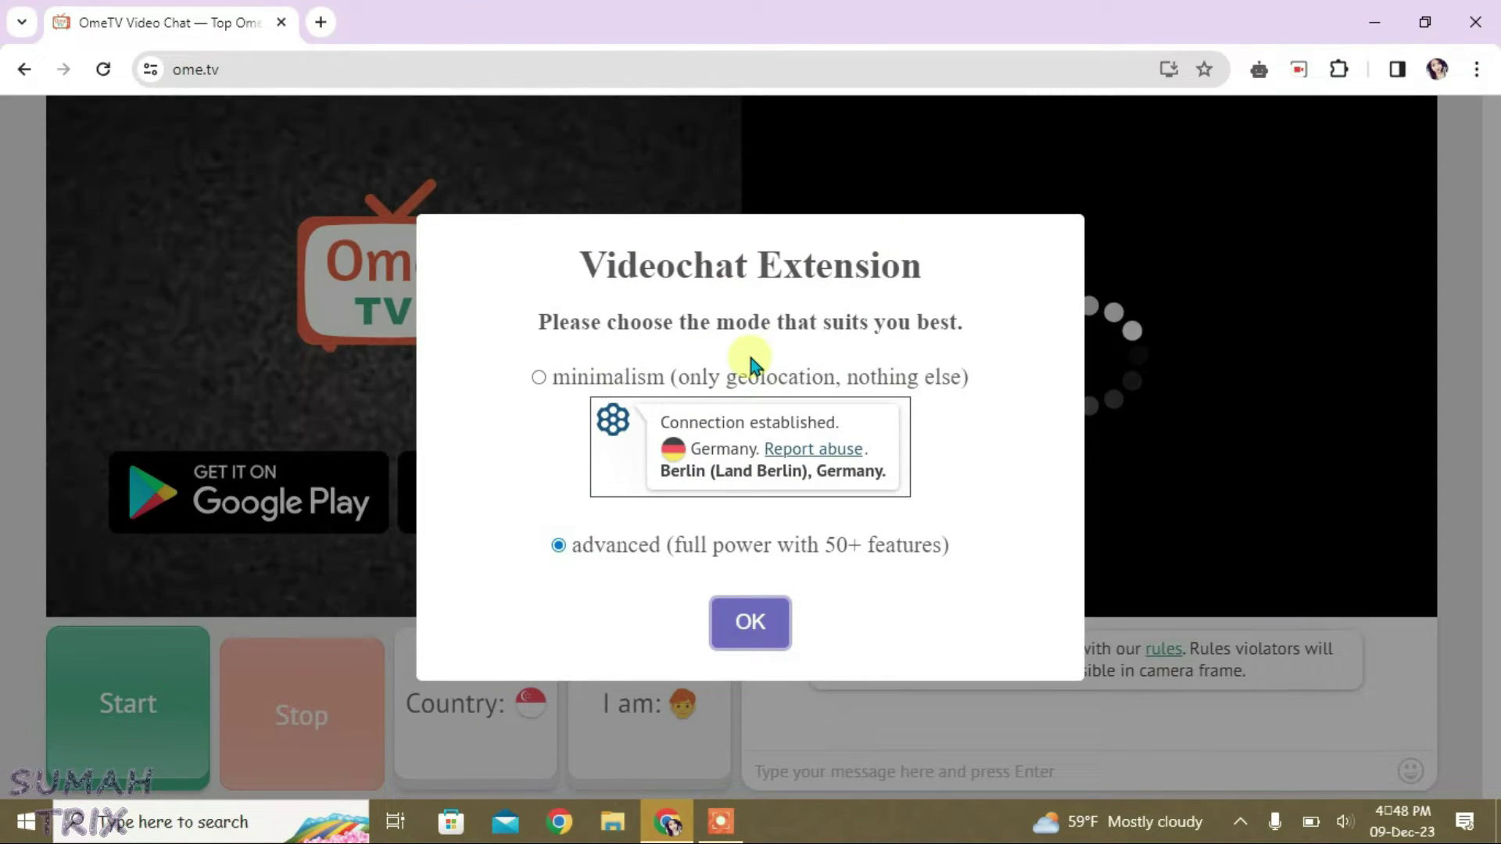
{"action": "left_click", "coordinate": [753, 626]}
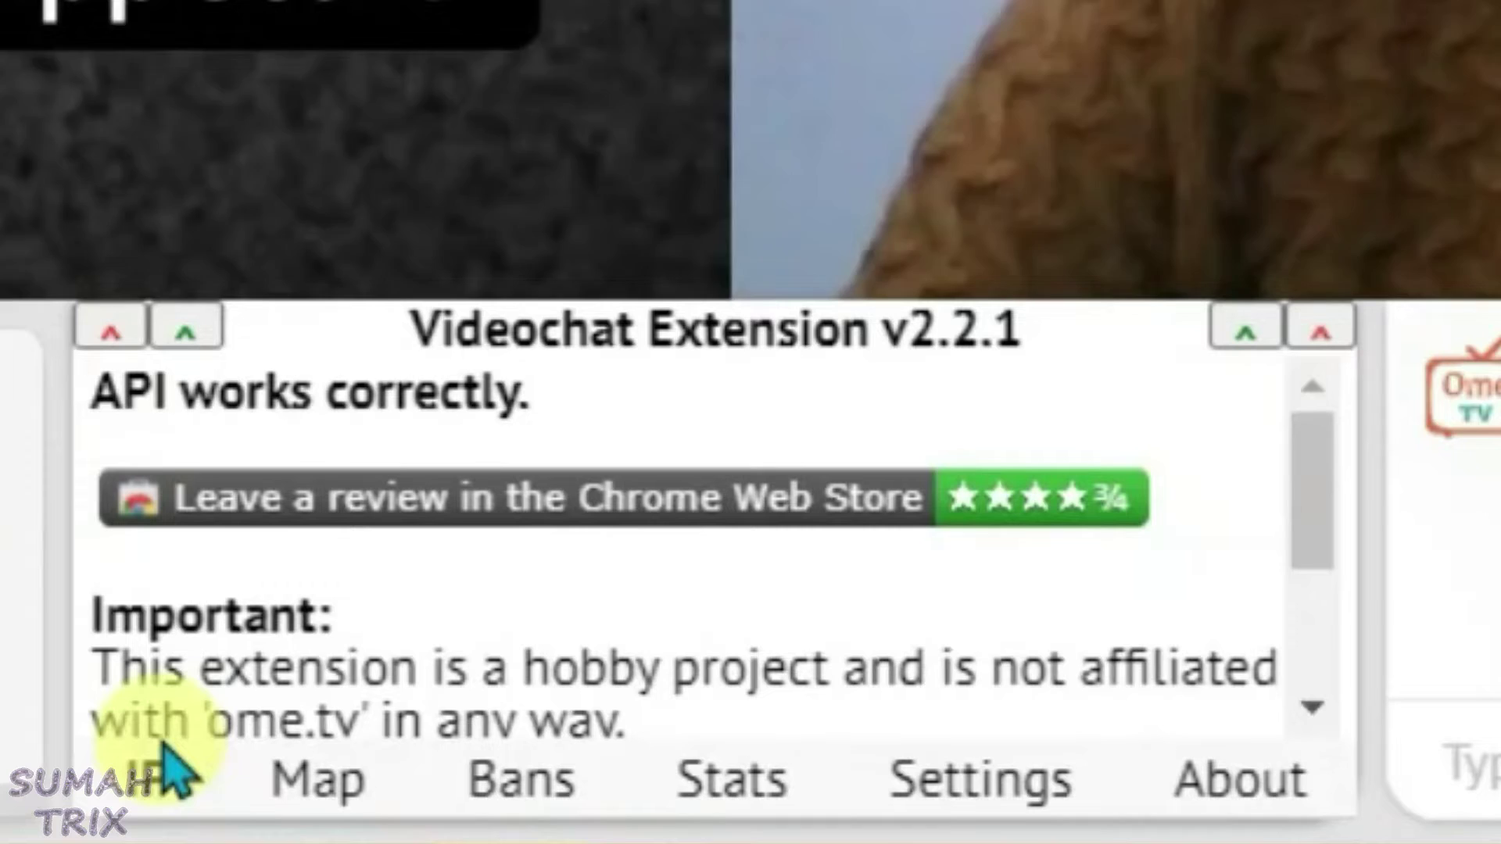
- Browse the extension's Map and Bans tabs, ending on Stats with all skip counts at 0
{"action": "left_click", "coordinate": [329, 782]}
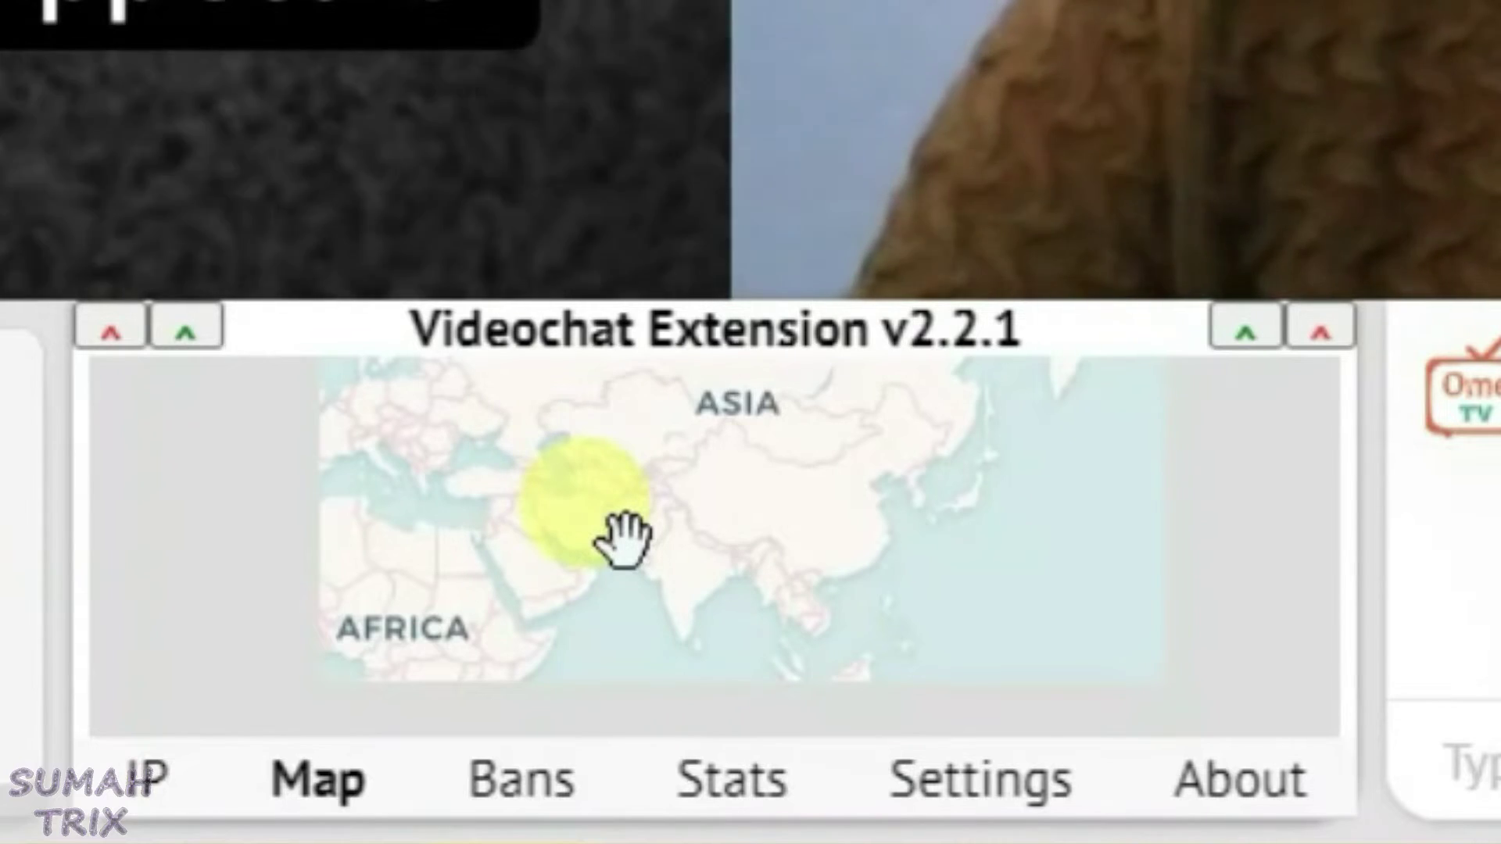
{"action": "left_click", "coordinate": [538, 813]}
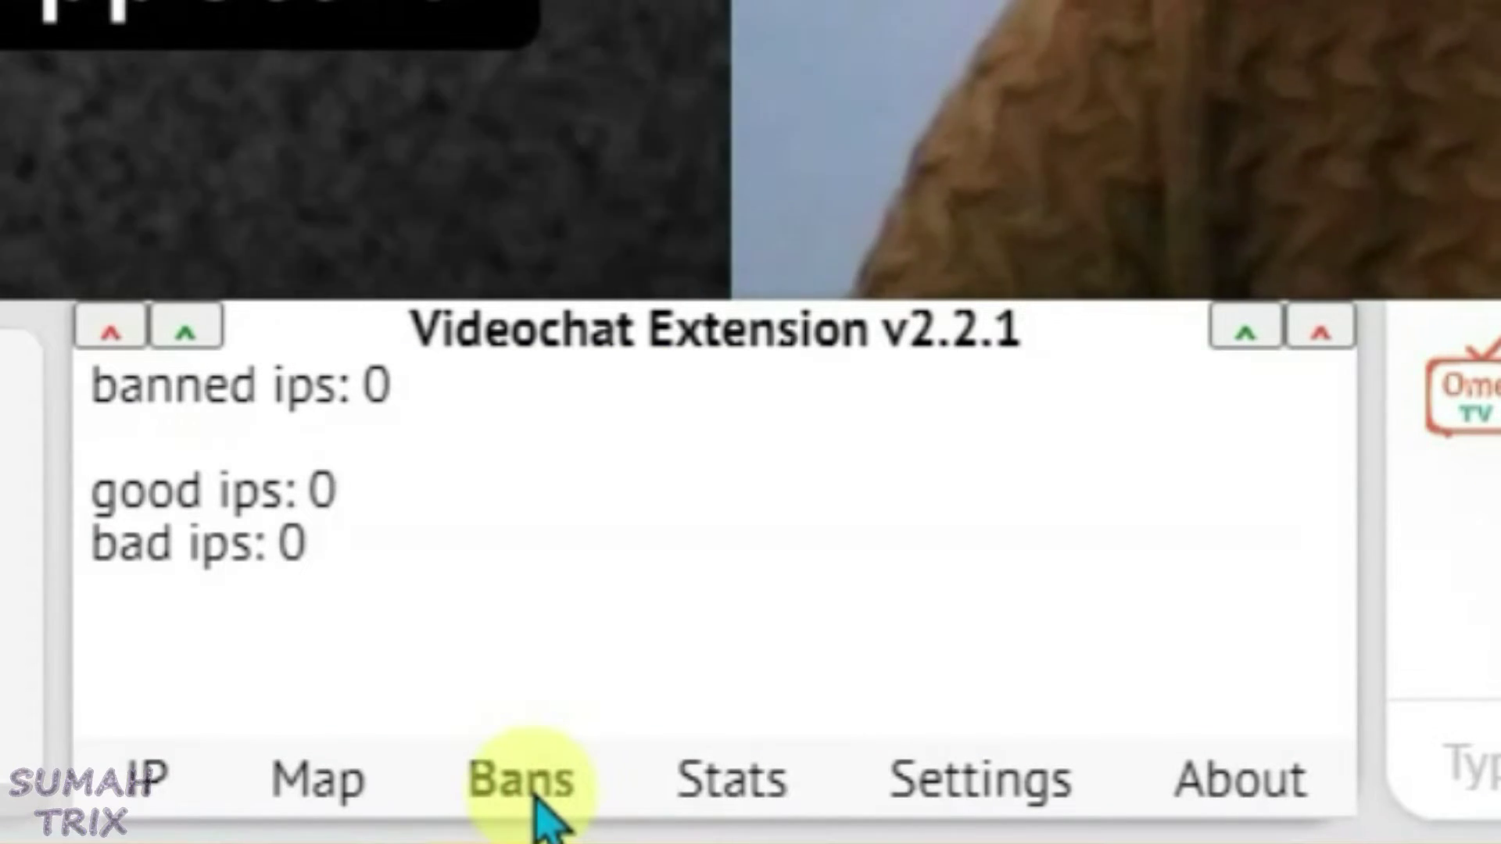
{"action": "left_click", "coordinate": [733, 791]}
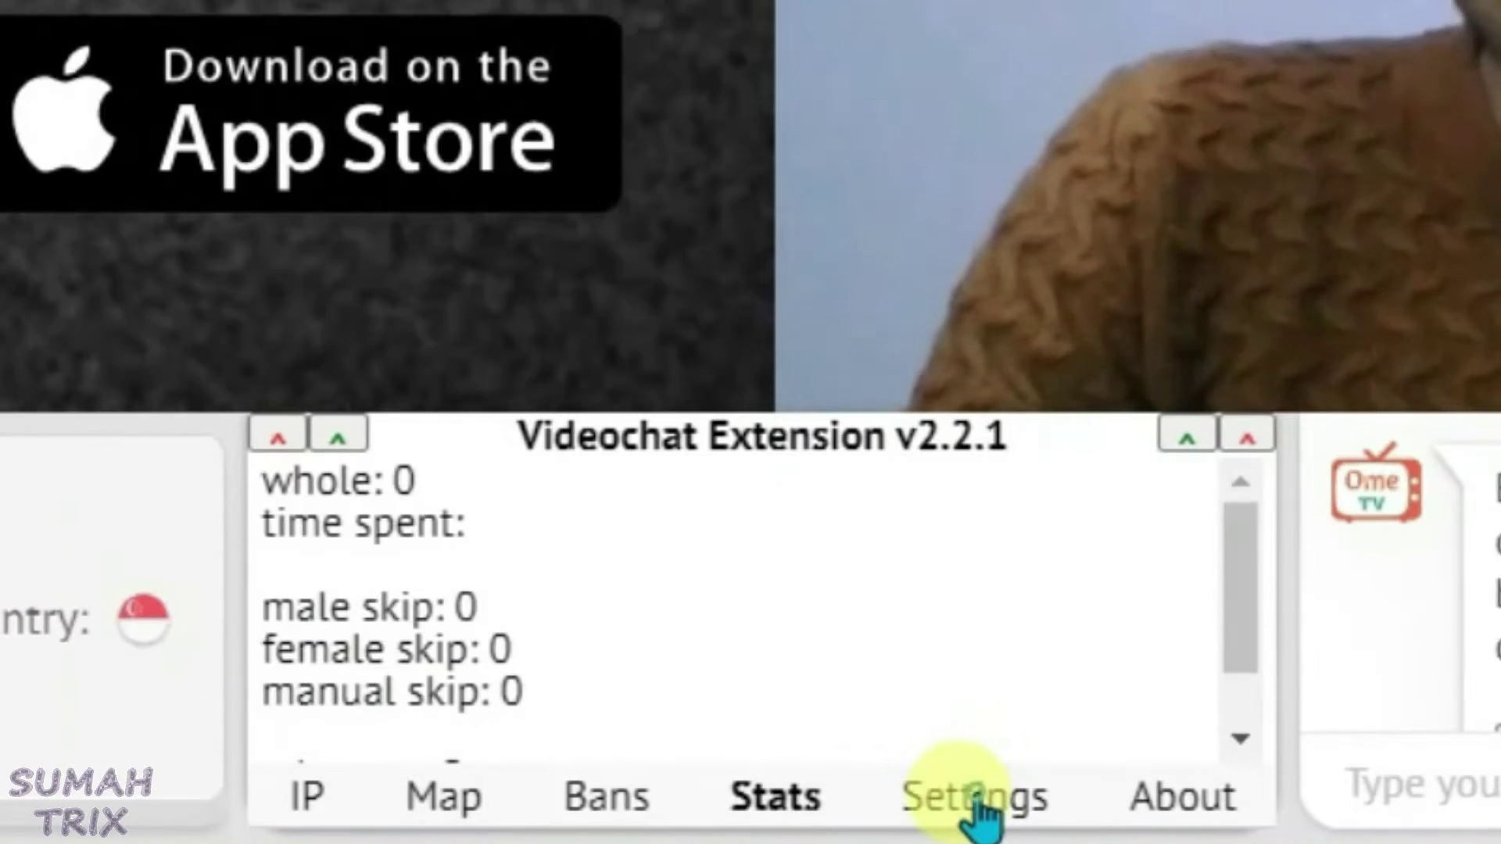
- In the extension's Settings, switch 'hide the banner' and dark mode on, then back off
{"action": "left_click", "coordinate": [973, 778]}
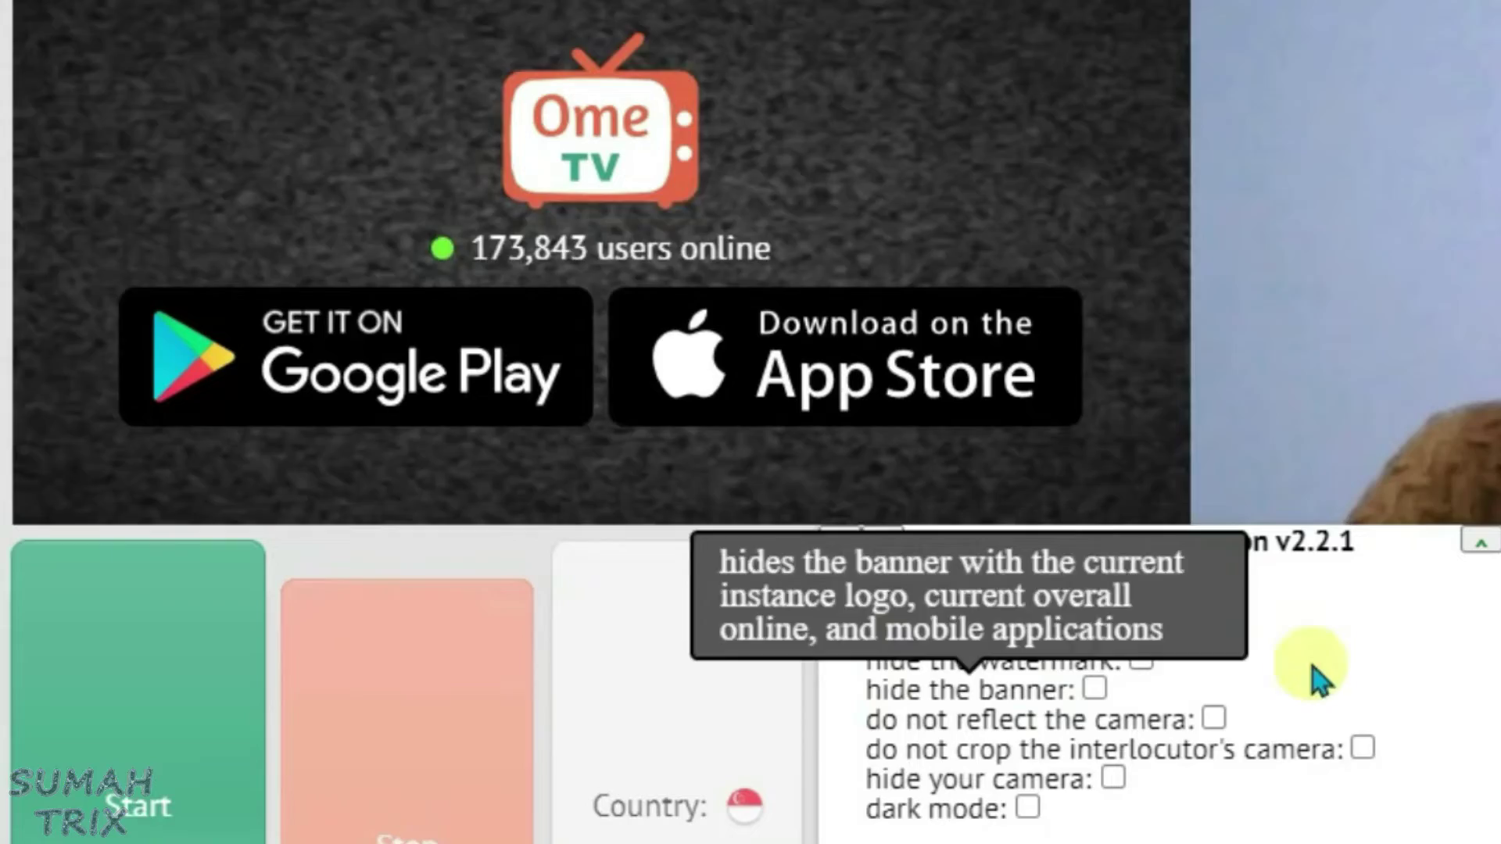
{"action": "left_click", "coordinate": [639, 228]}
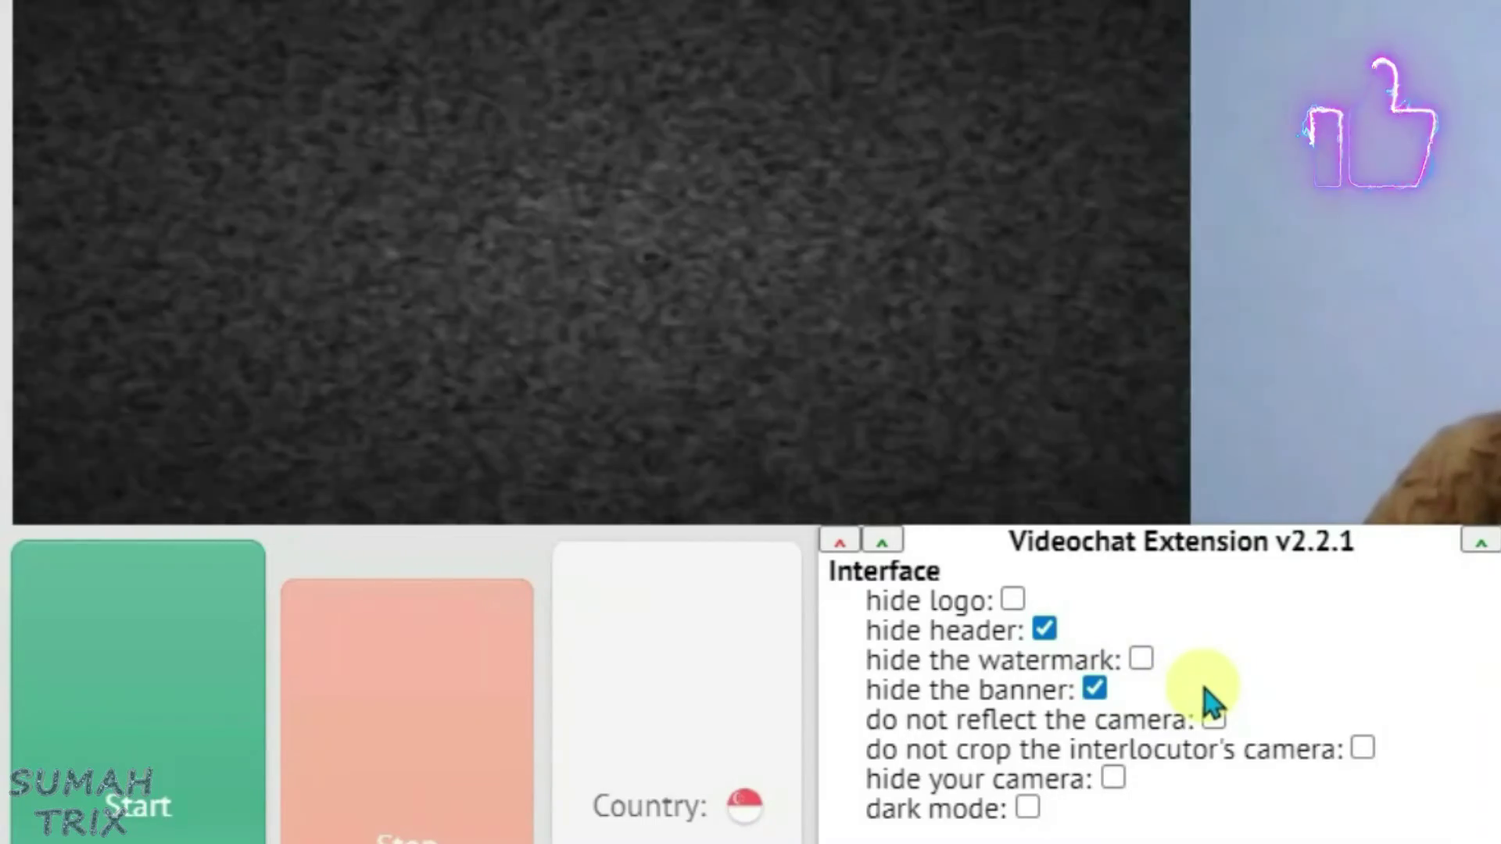
{"action": "left_click", "coordinate": [1095, 691]}
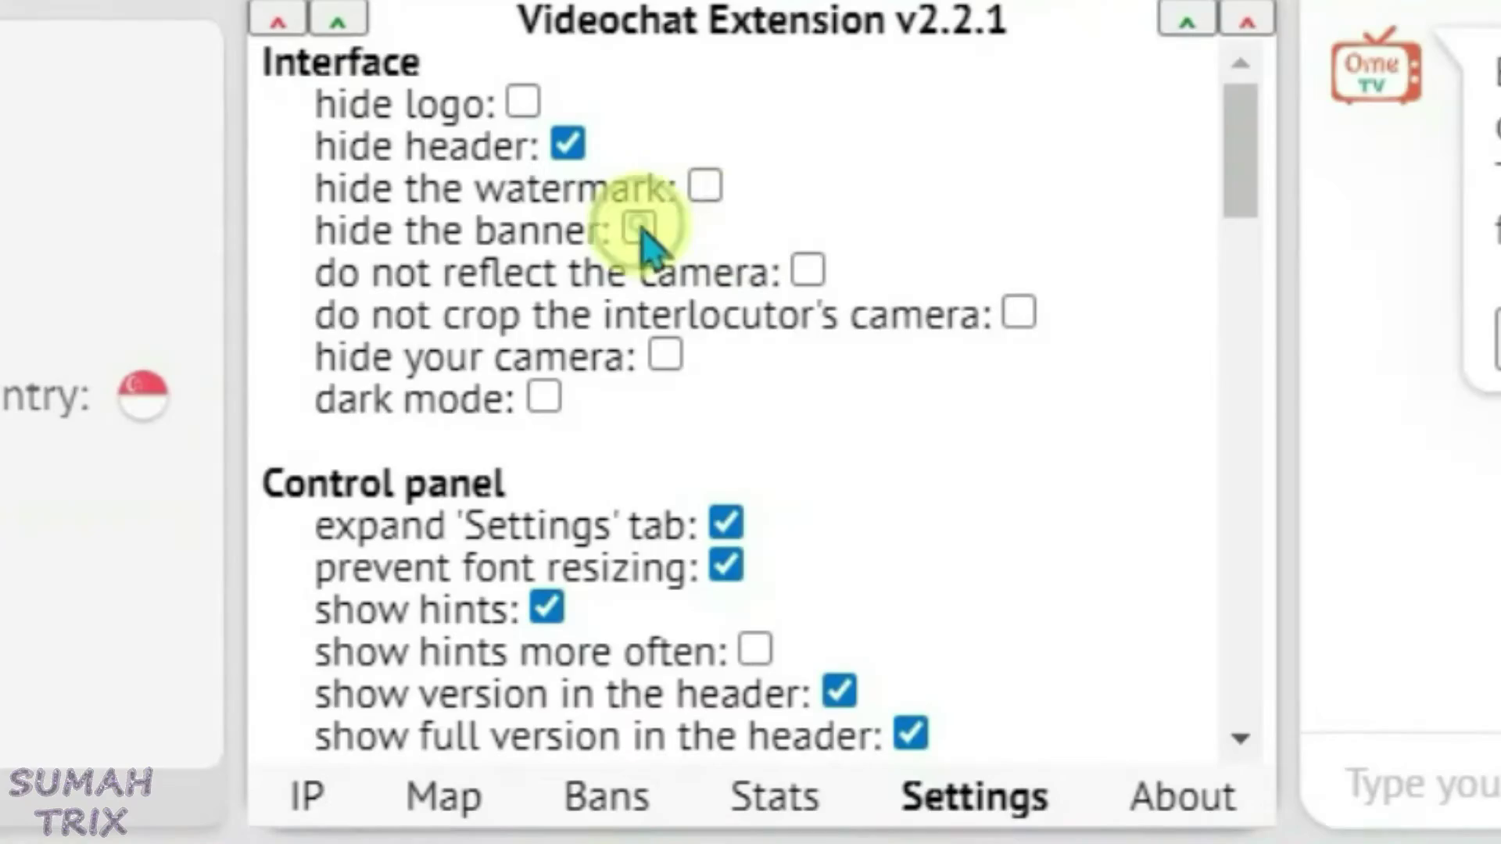
{"action": "left_click", "coordinate": [1027, 807]}
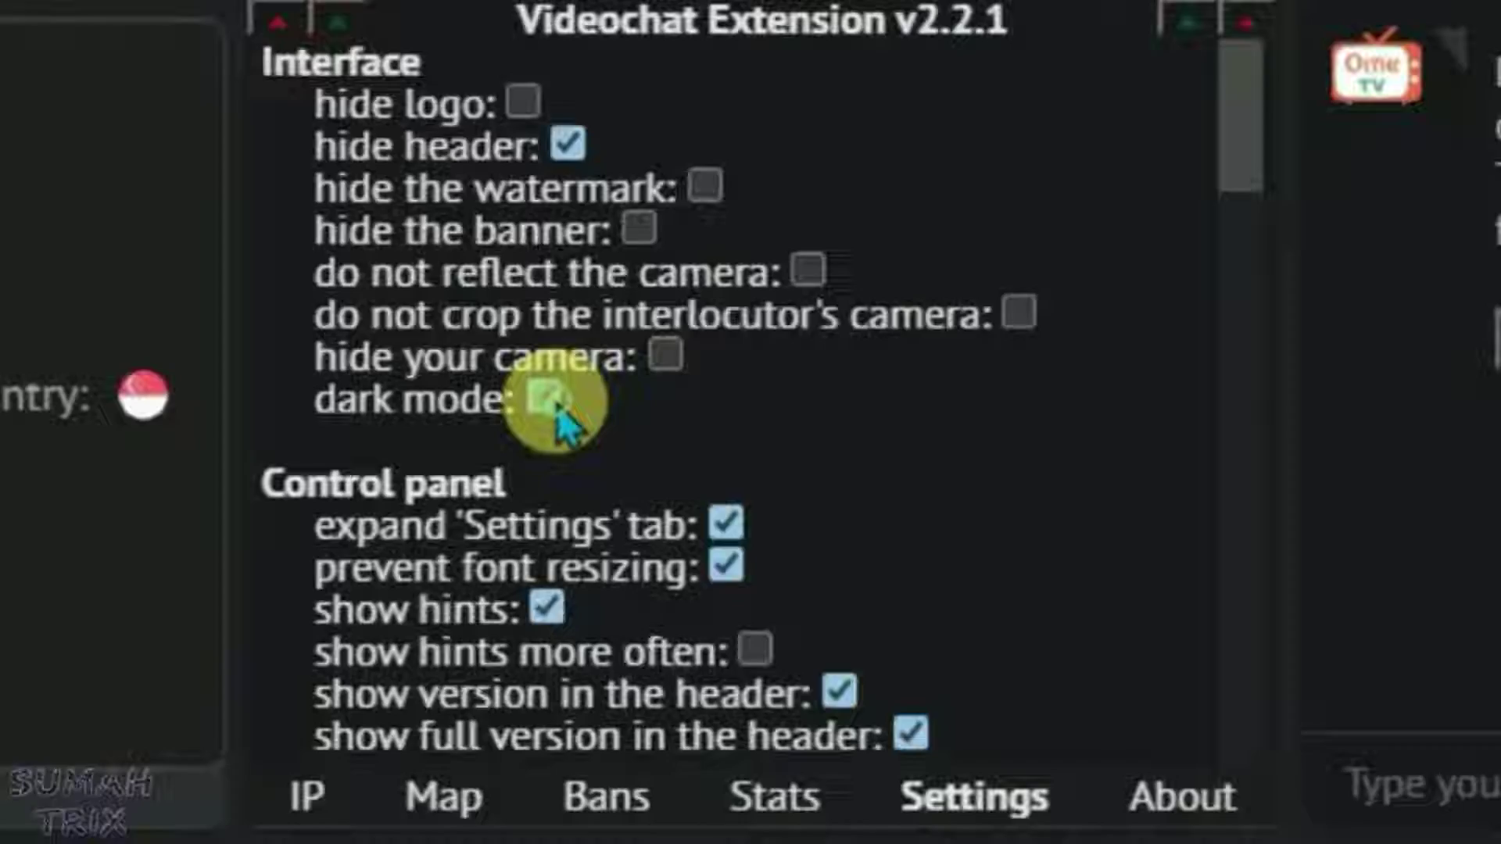
{"action": "left_click", "coordinate": [557, 408]}
{"action": "left_click_drag", "start_coordinate": [1246, 117], "coordinate": [1246, 161]}
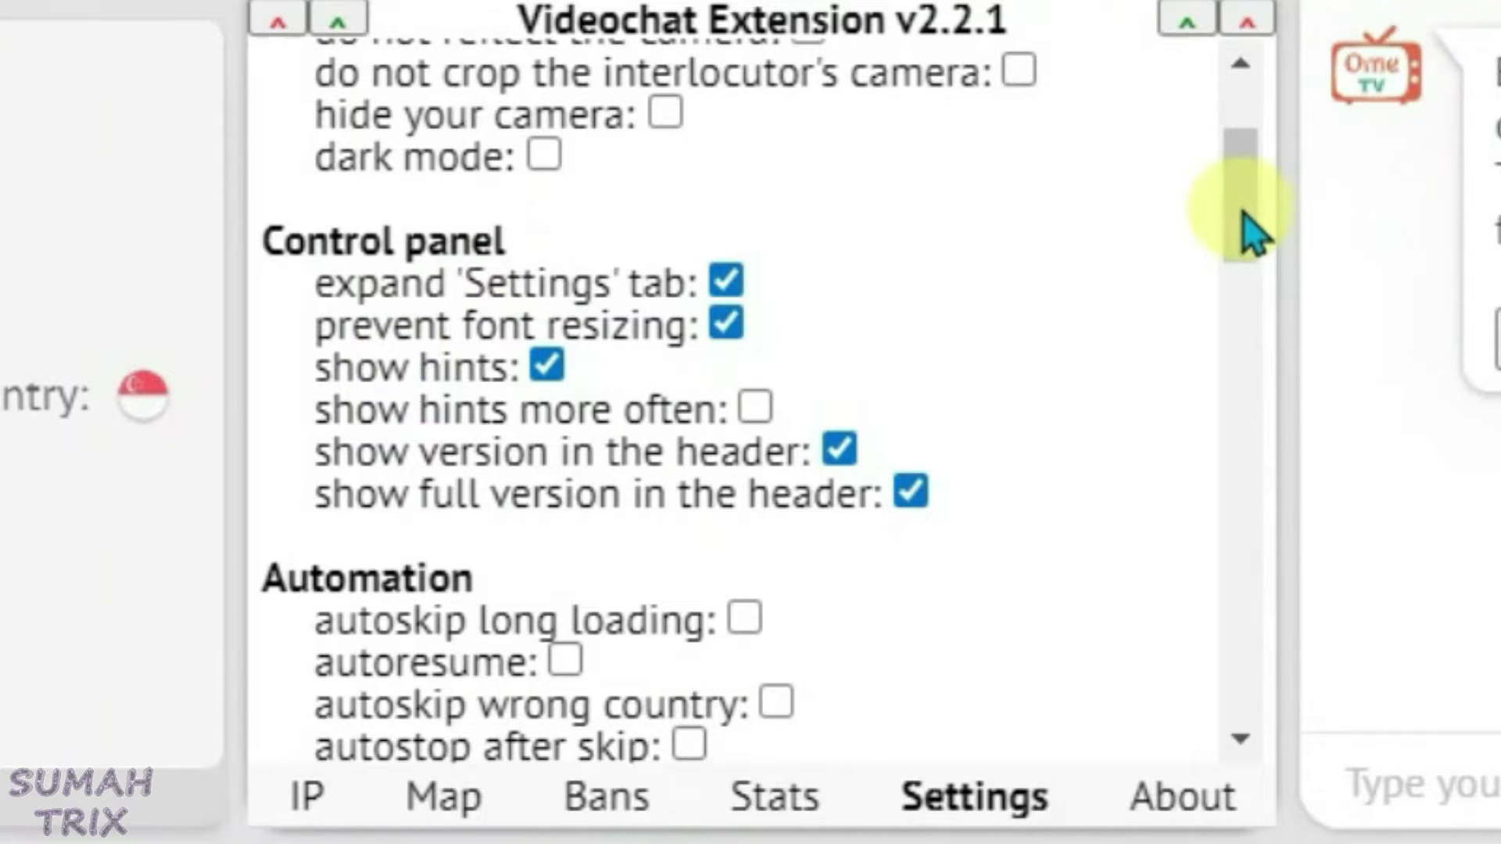
{"action": "left_click_drag", "start_coordinate": [1249, 226], "coordinate": [1243, 306]}
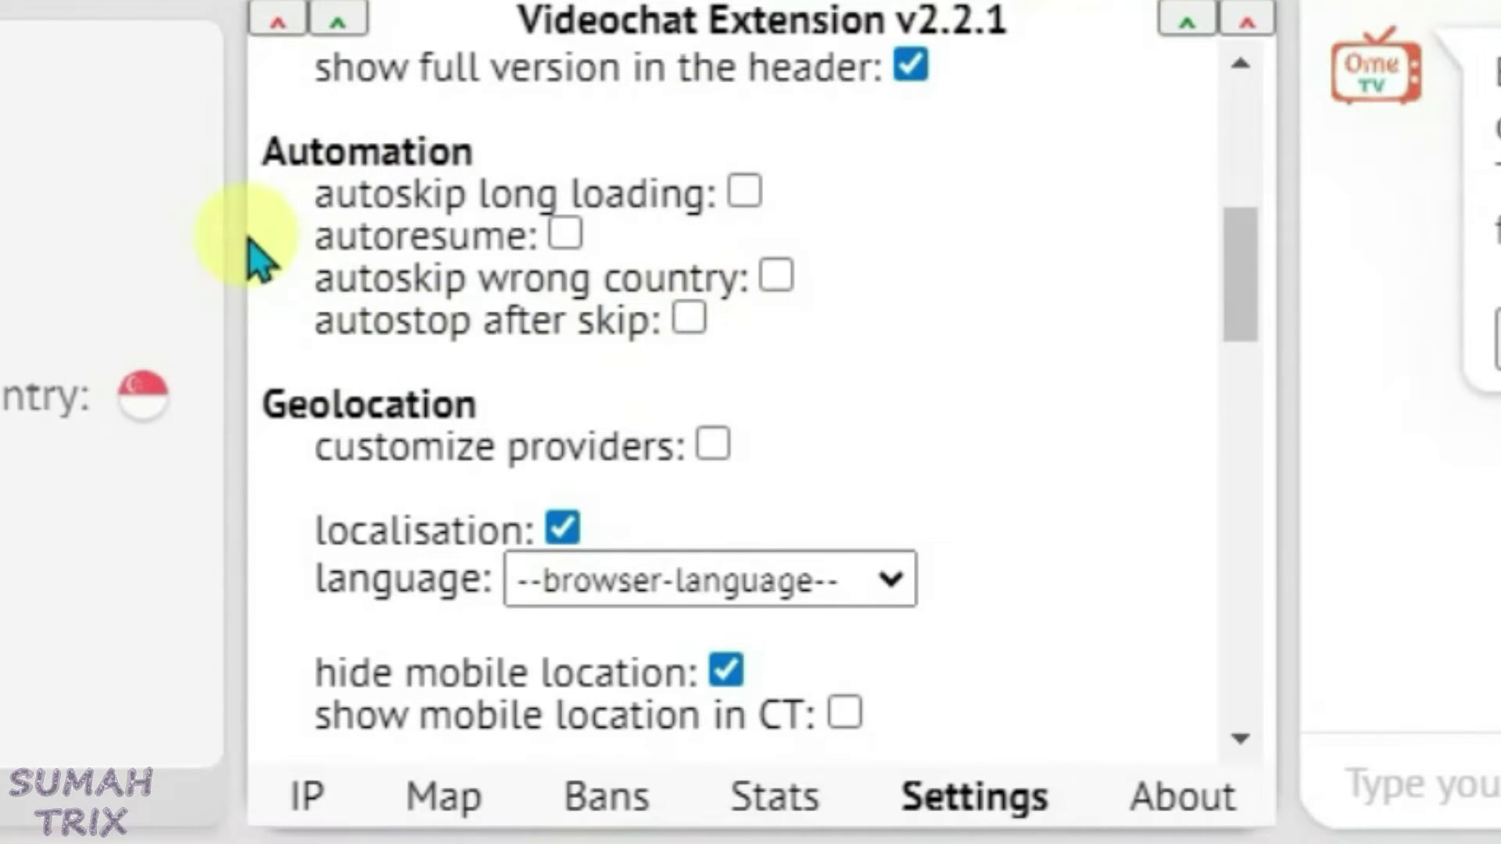
{"action": "scroll", "coordinate": [908, 185], "scroll_direction": "down", "scroll_amount": 3}
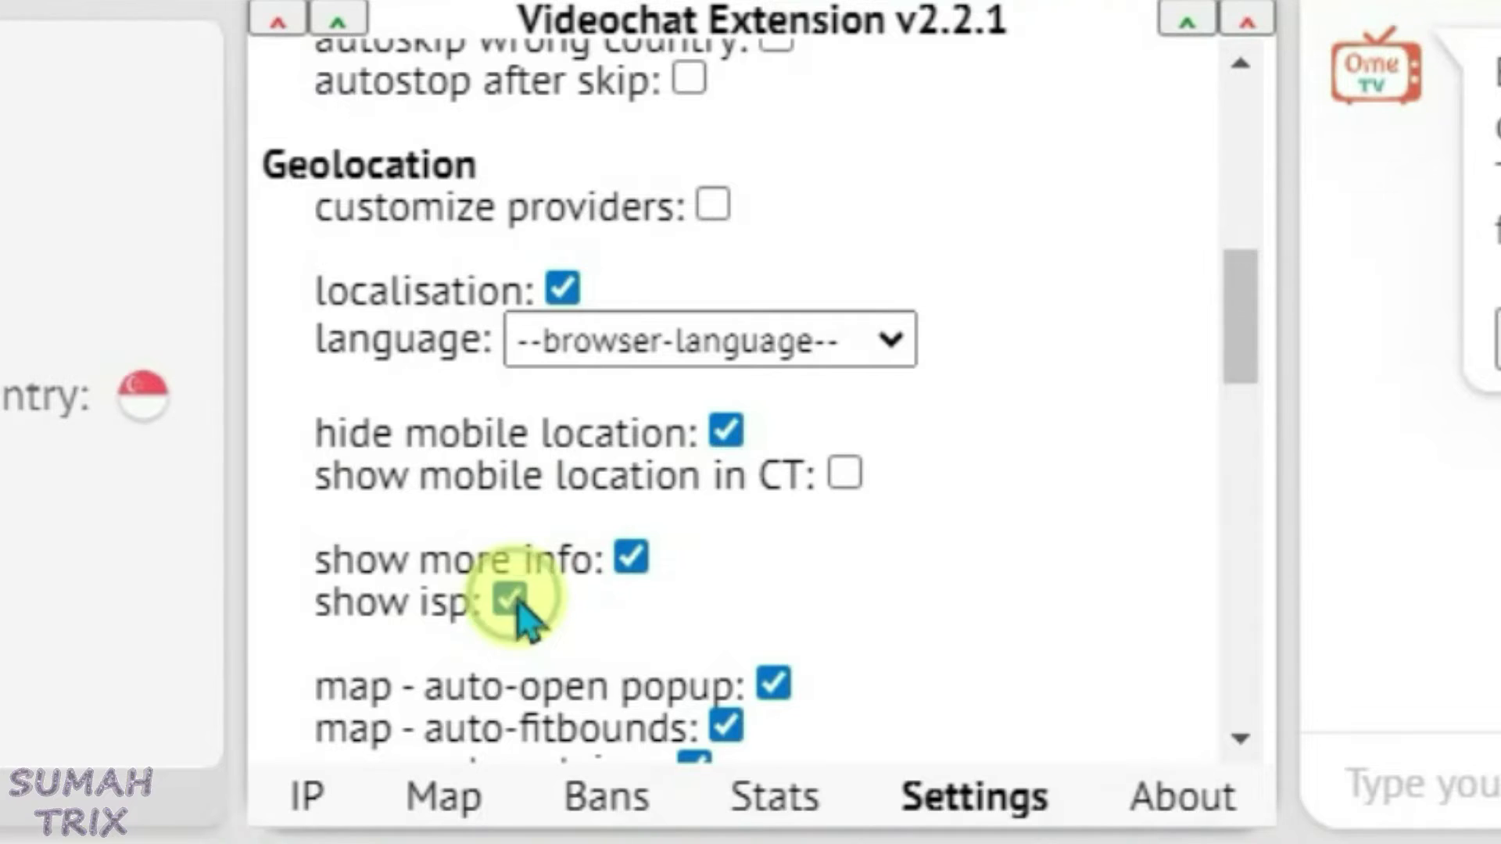
{"action": "scroll", "coordinate": [352, 376], "scroll_direction": "down", "scroll_amount": 5}
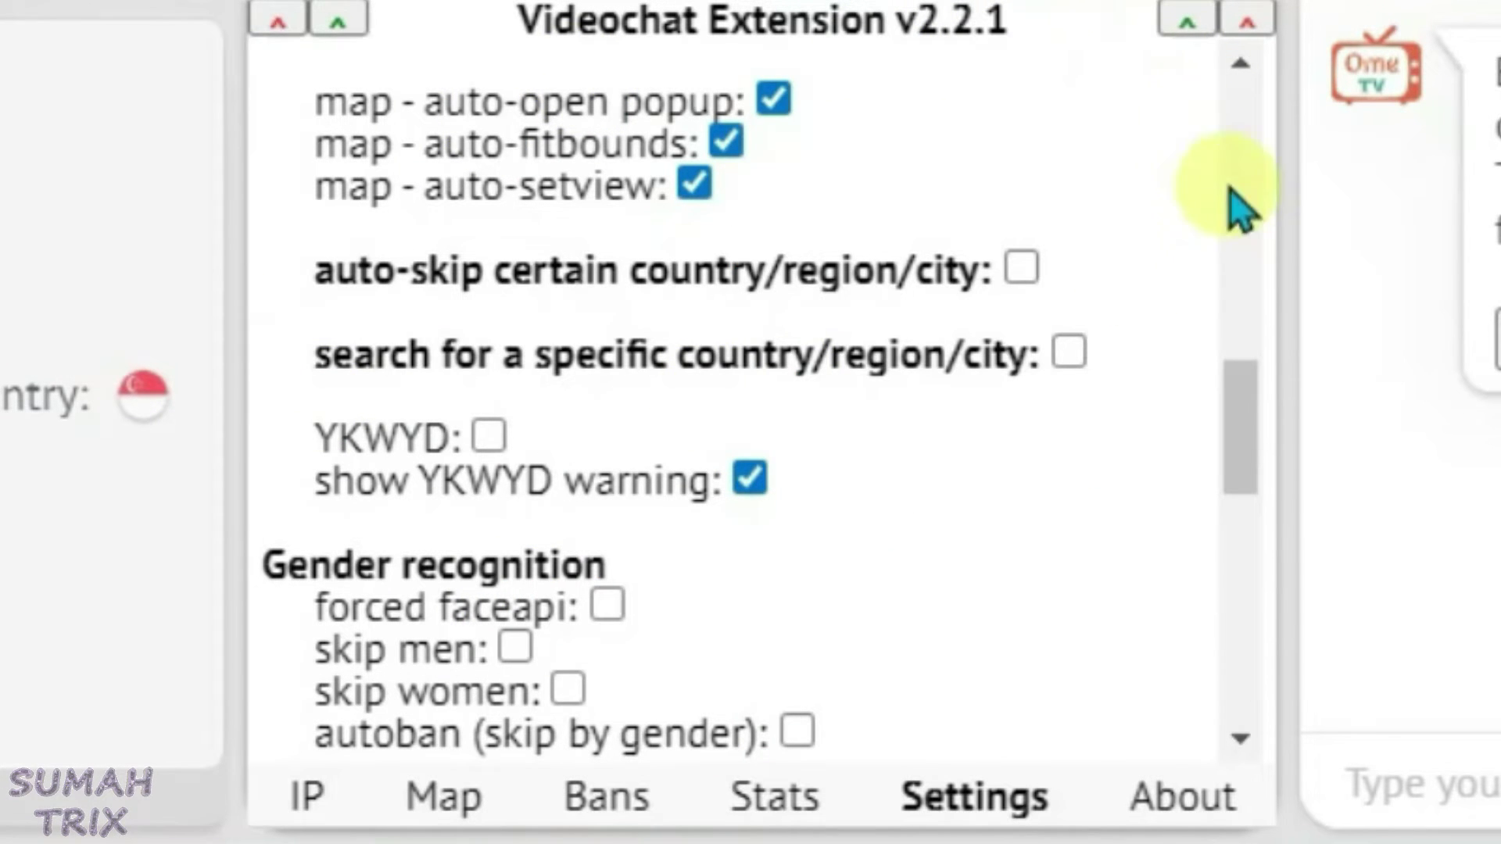
{"action": "left_click", "coordinate": [1022, 268]}
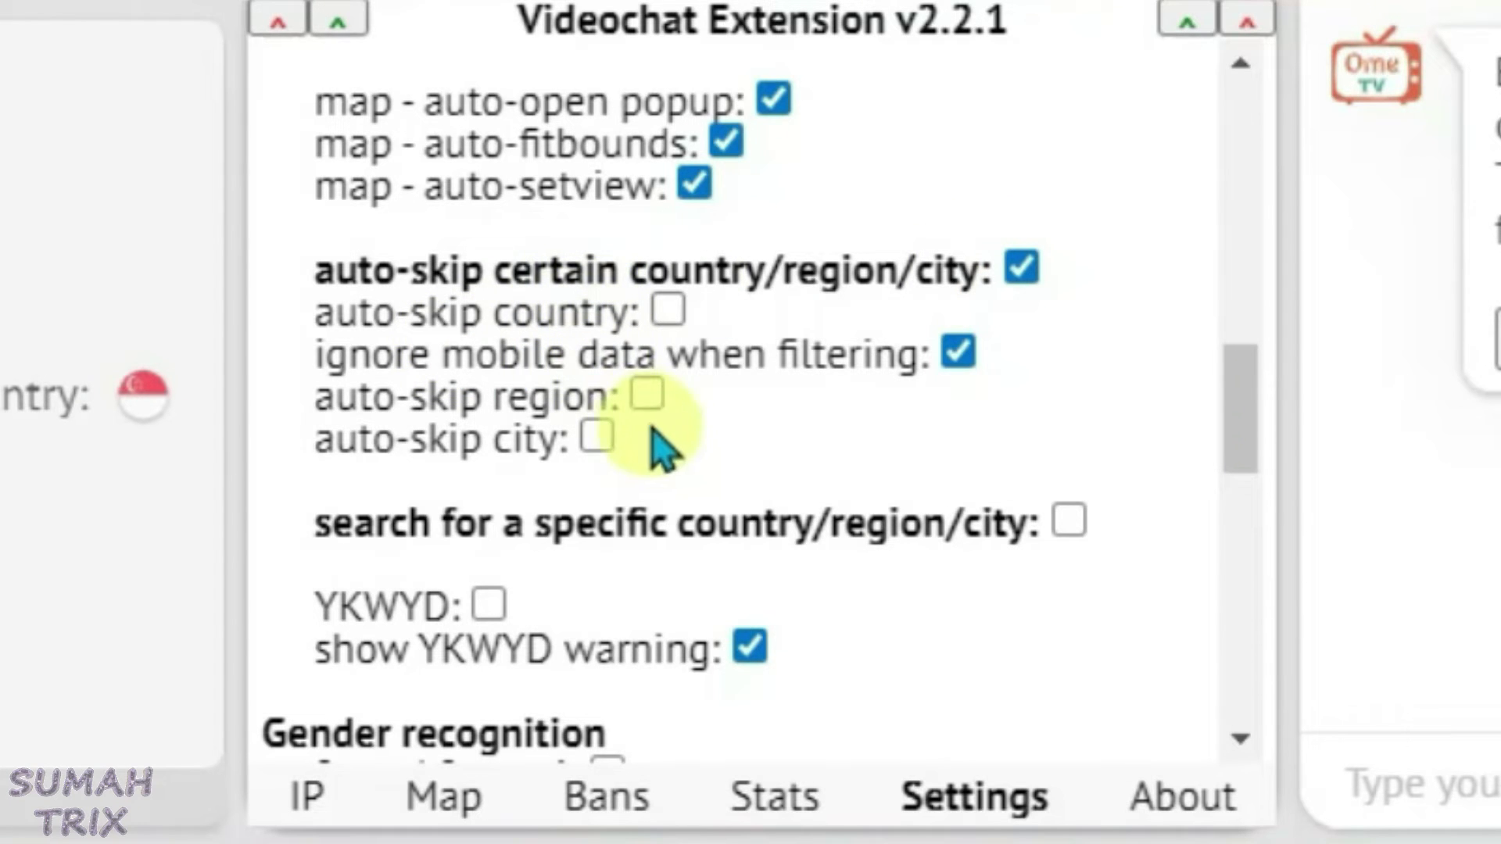
{"action": "left_click", "coordinate": [647, 395]}
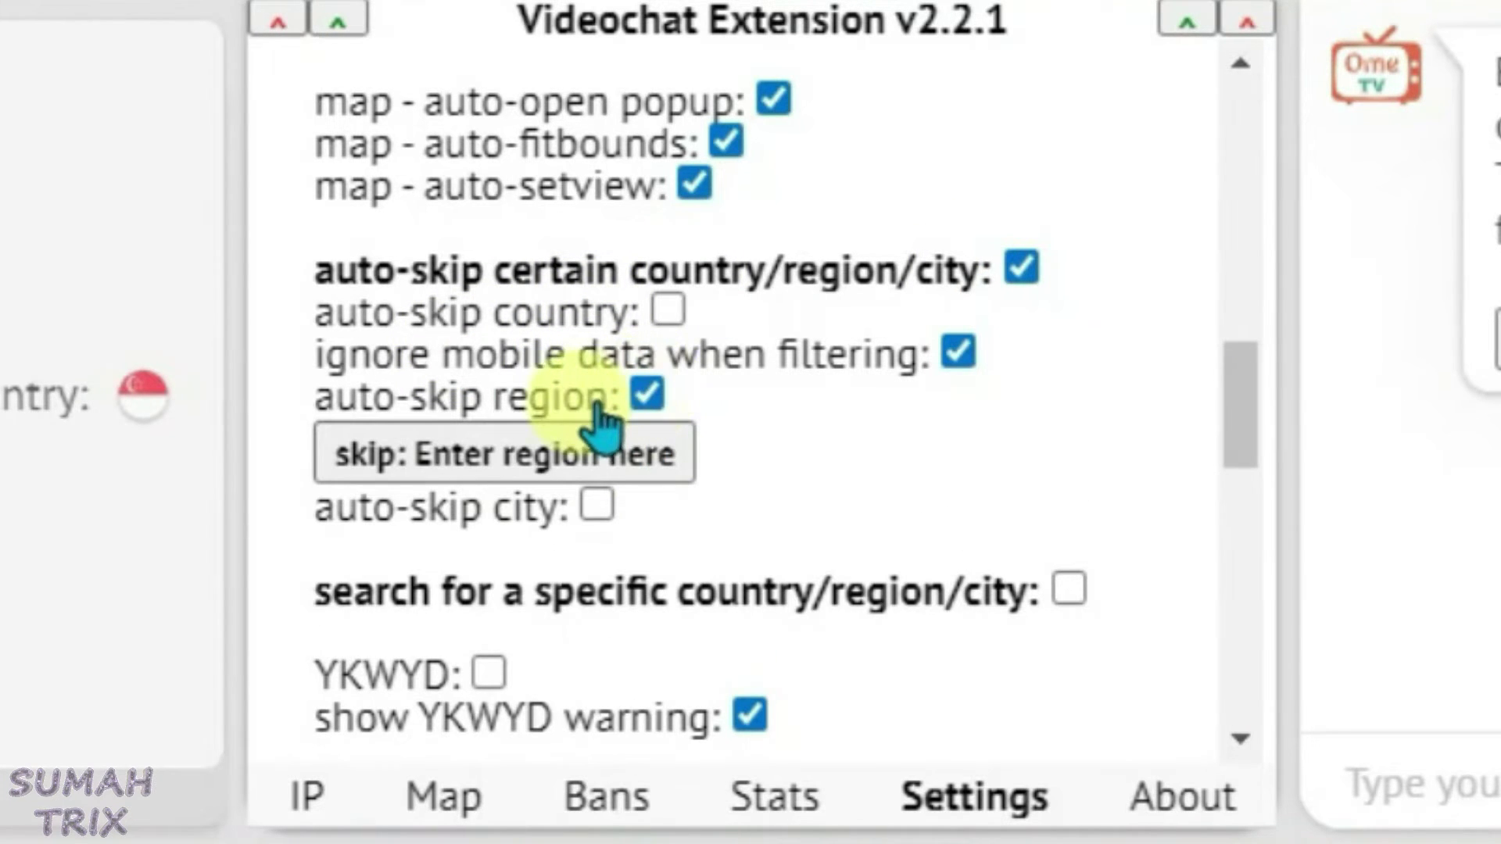
{"action": "left_click", "coordinate": [469, 458]}
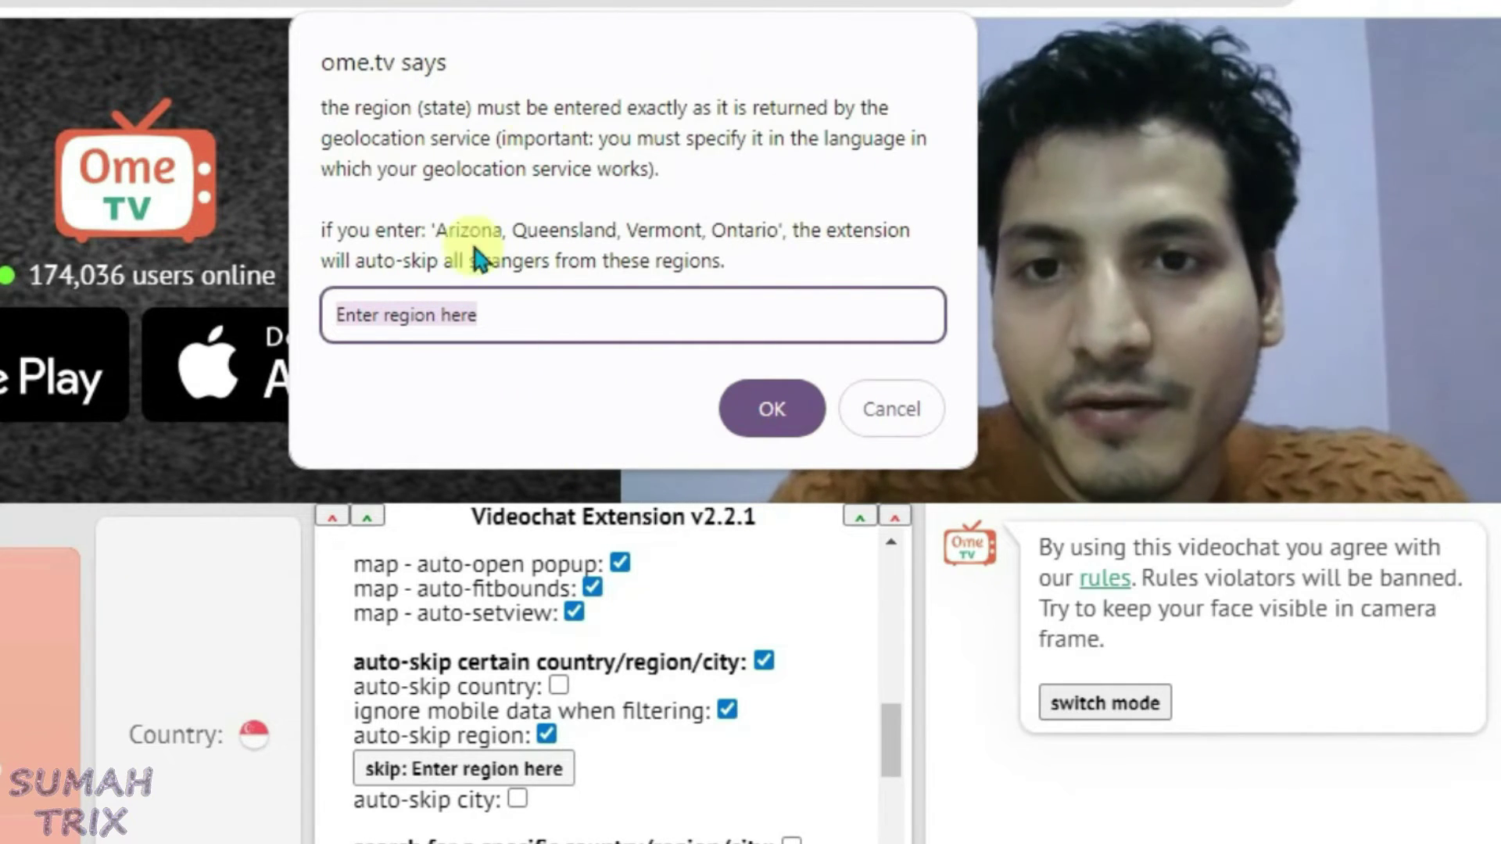
{"action": "left_click", "coordinate": [895, 414]}
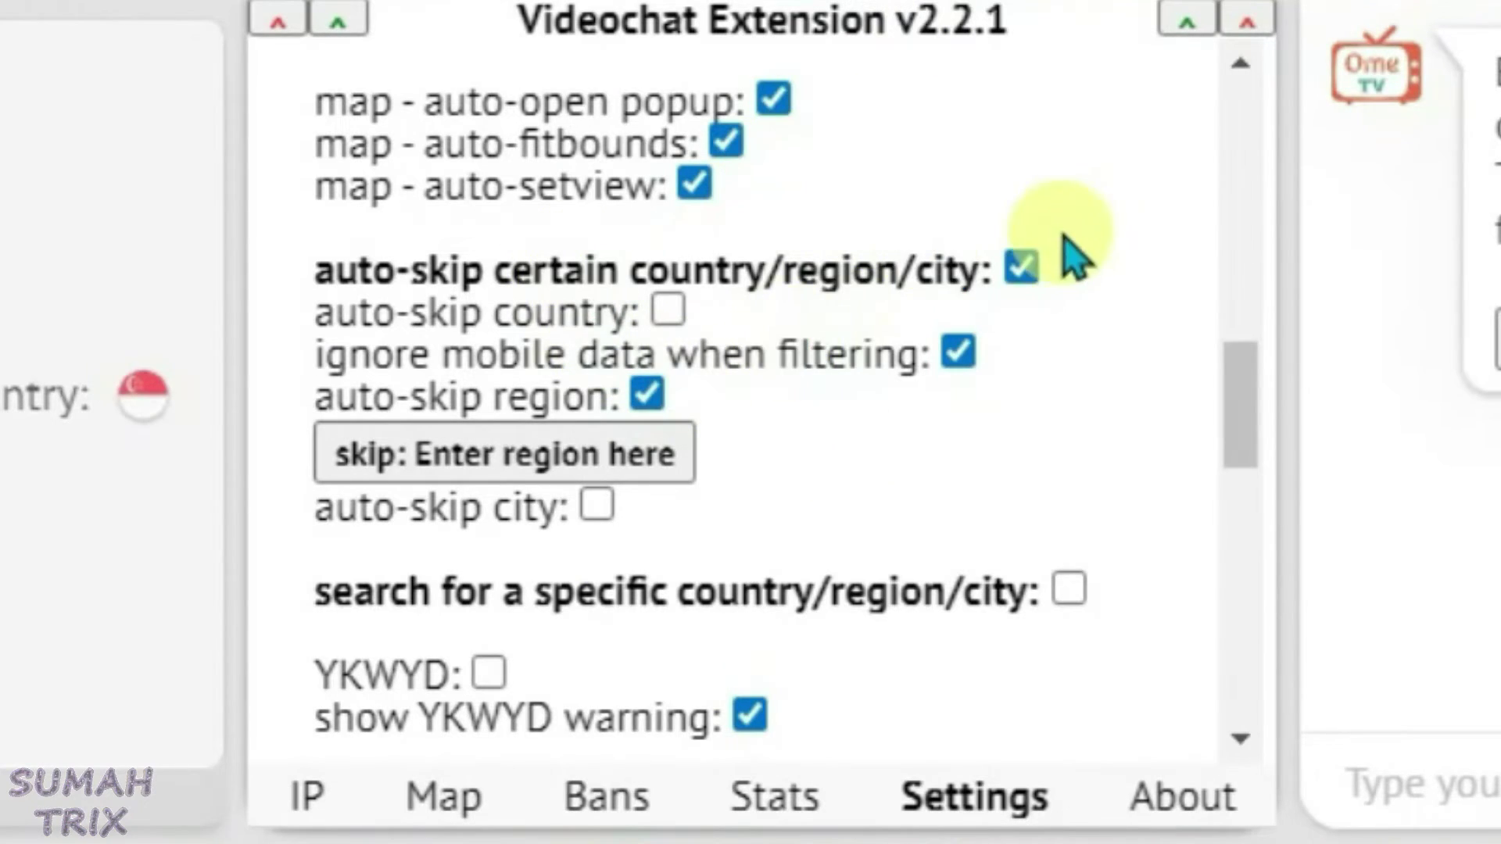
{"action": "left_click", "coordinate": [1024, 271]}
{"action": "scroll", "coordinate": [262, 275], "scroll_direction": "down", "scroll_amount": 2}
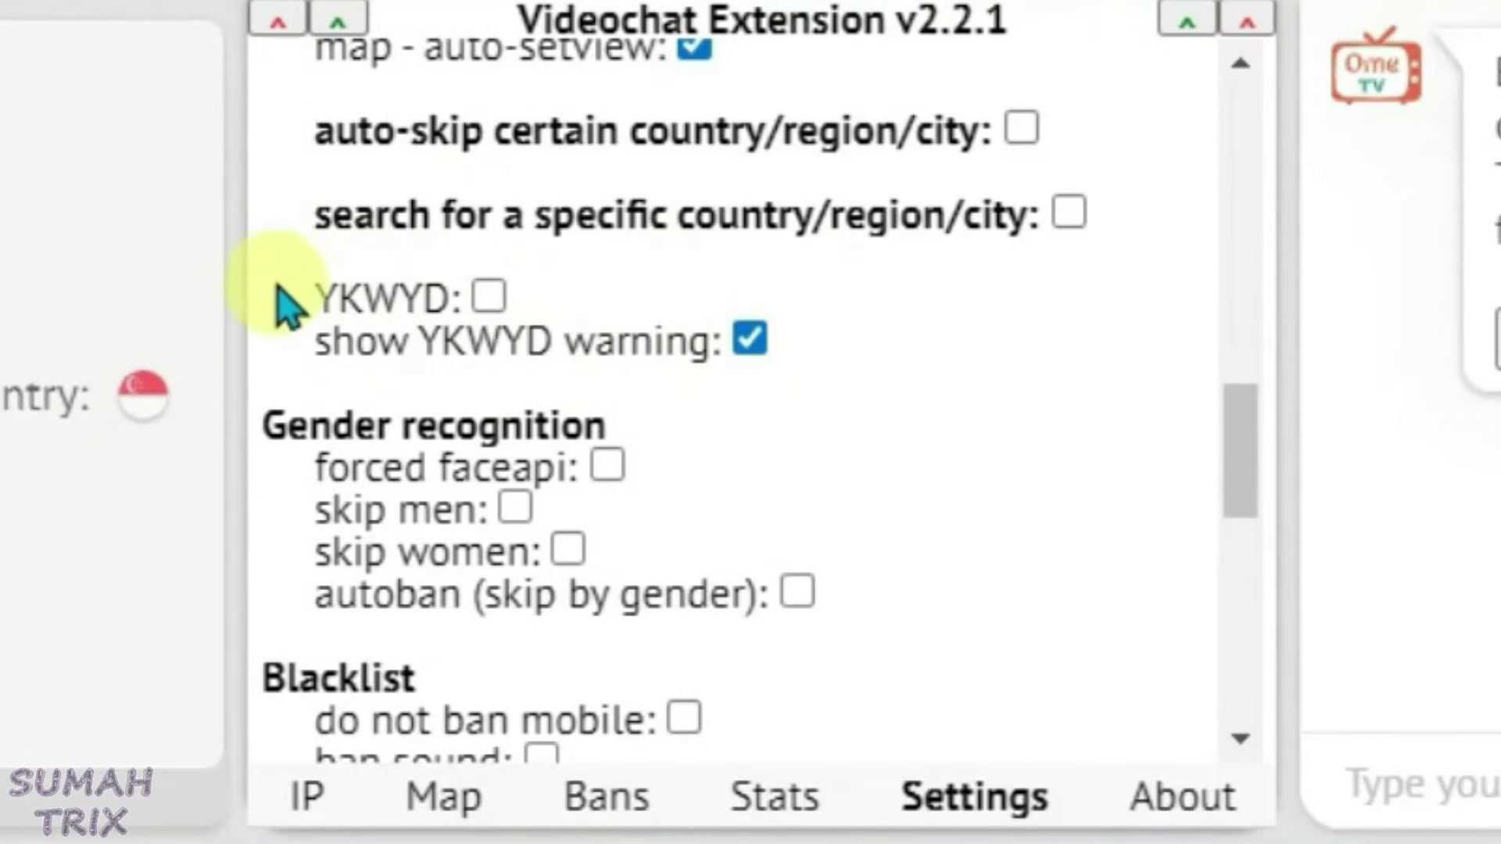
{"action": "mouse_move", "coordinate": [516, 351]}
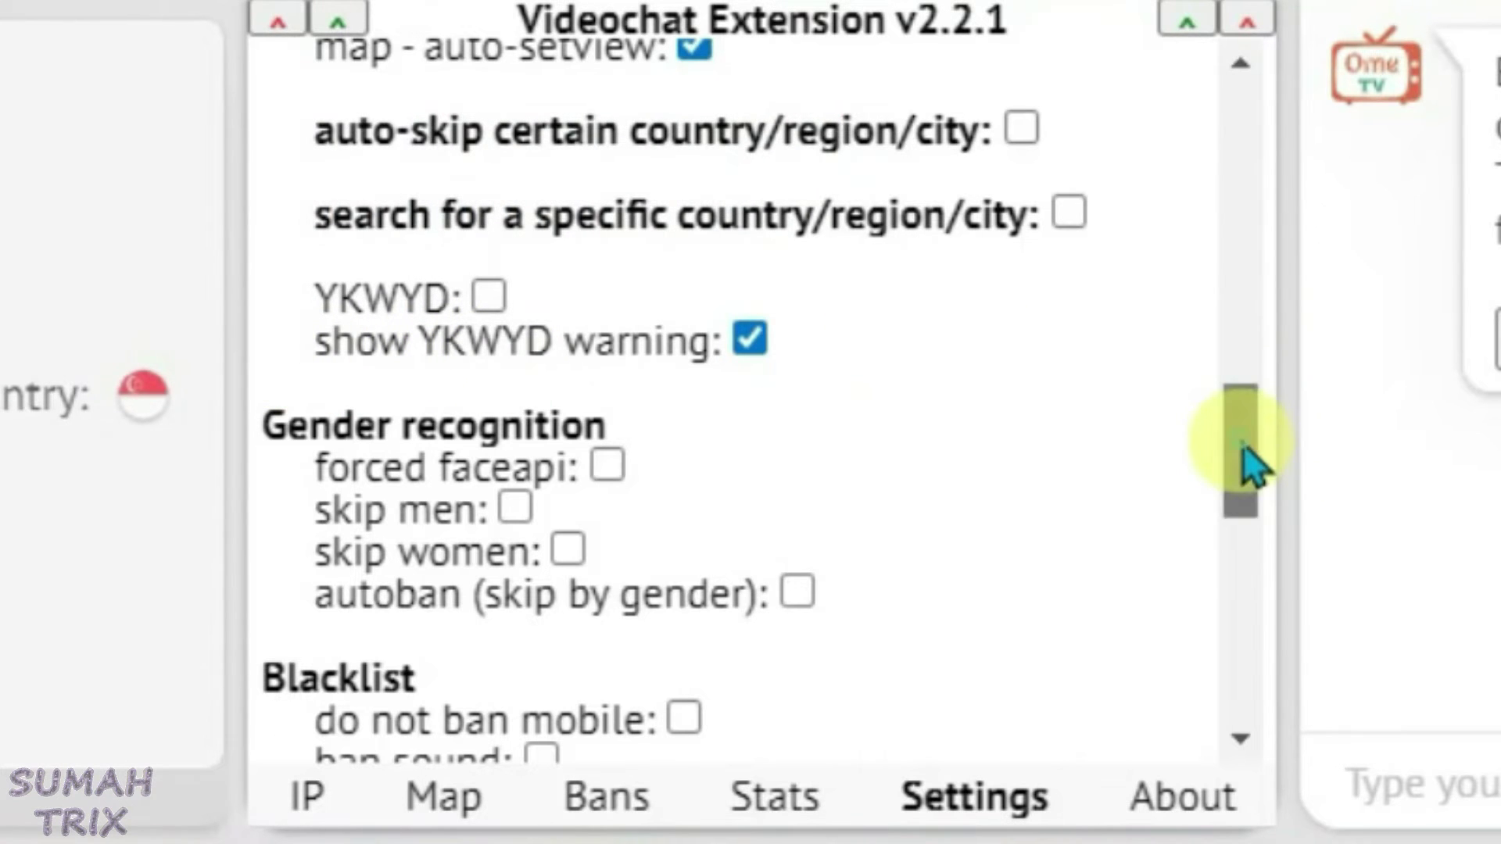
{"action": "left_click_drag", "start_coordinate": [1244, 450], "coordinate": [1244, 492]}
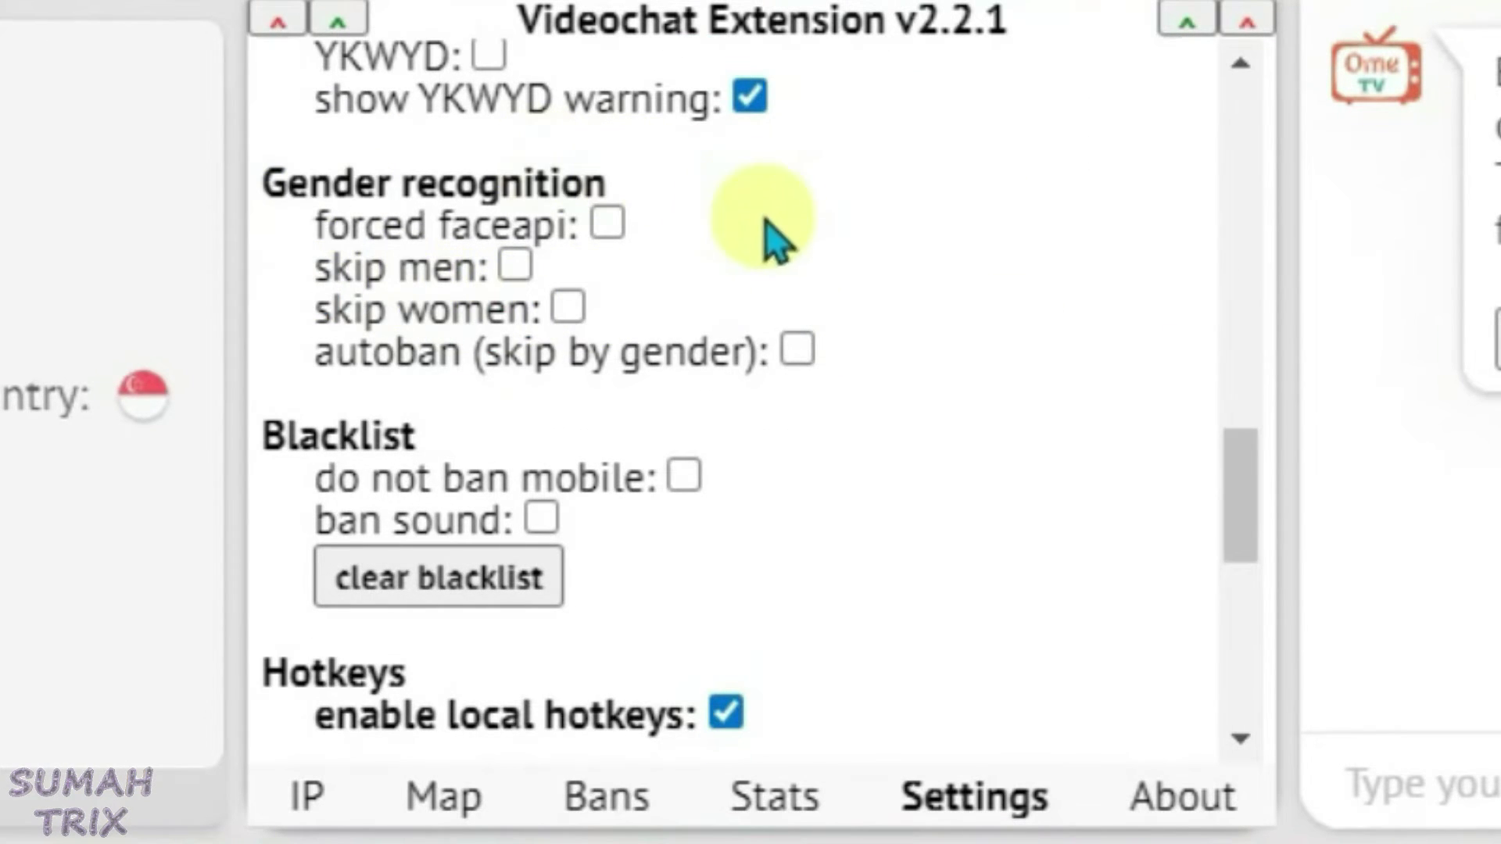
{"action": "mouse_move", "coordinate": [522, 311]}
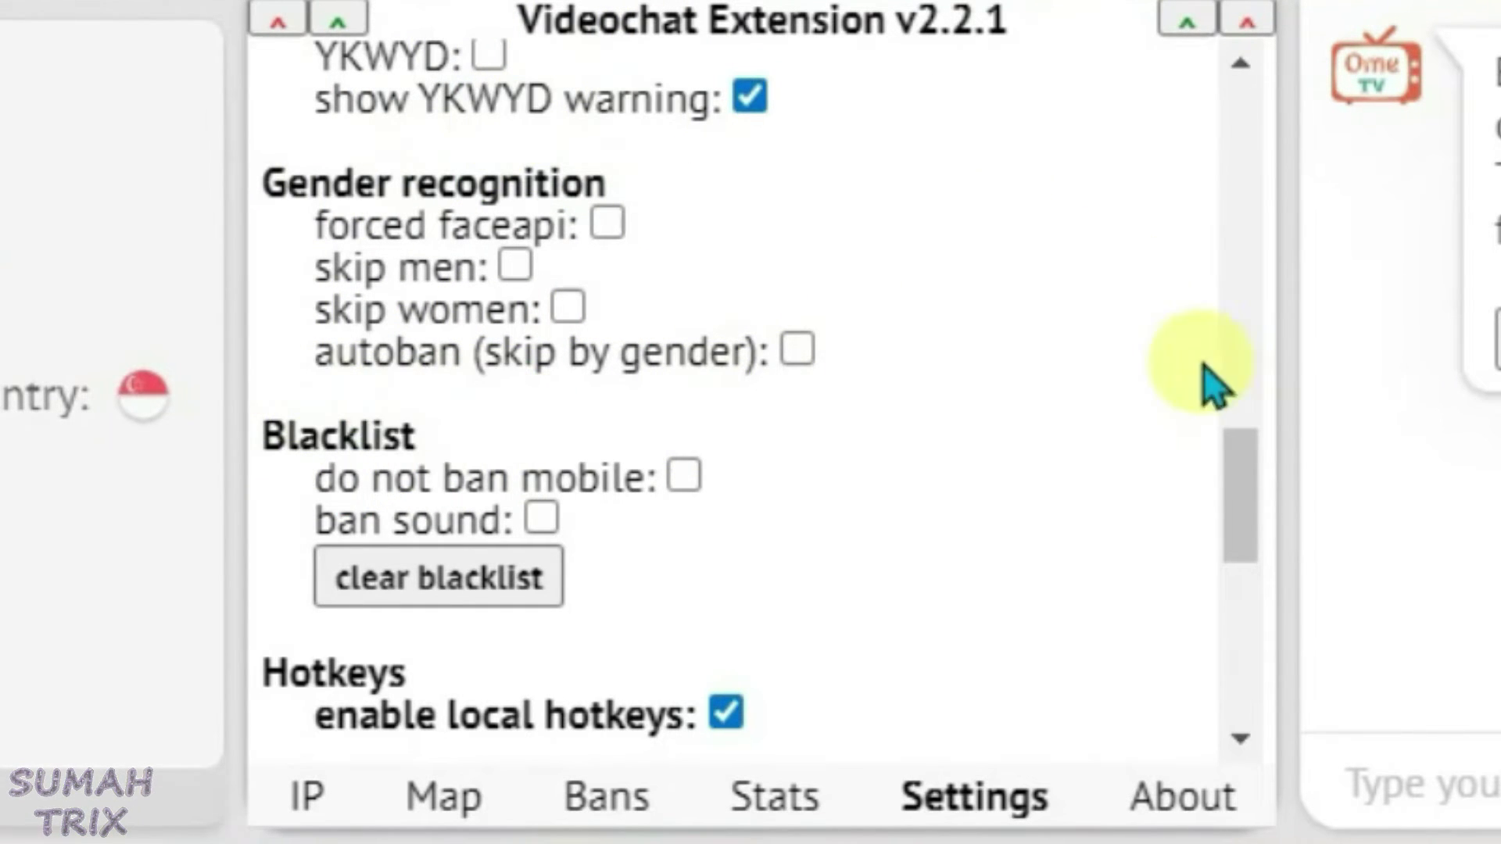
{"action": "scroll", "coordinate": [1211, 383], "scroll_direction": "down", "scroll_amount": 2}
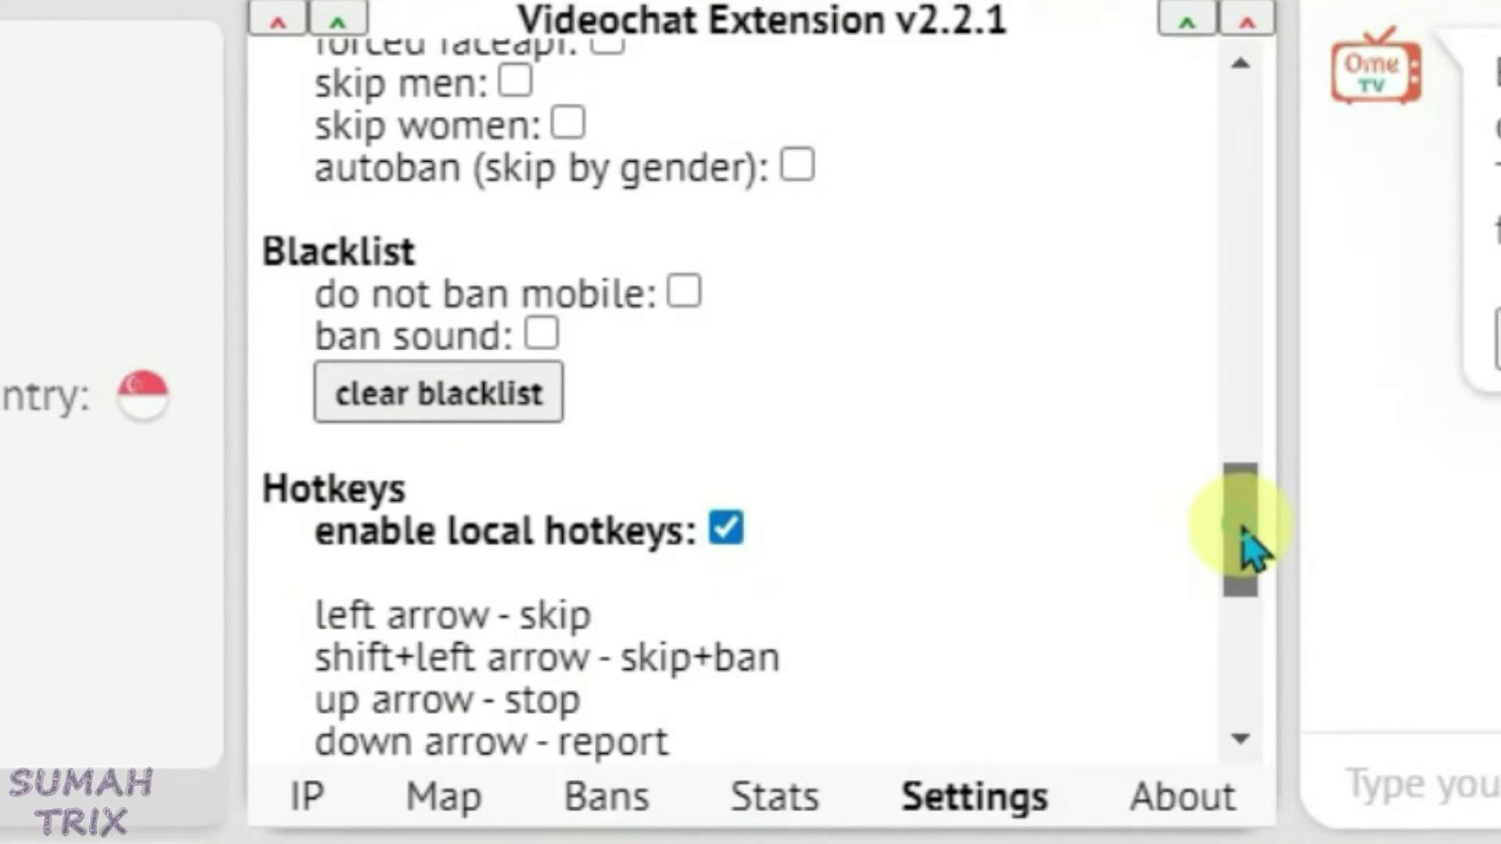
{"action": "scroll", "coordinate": [1249, 548], "scroll_direction": "down", "scroll_amount": 2}
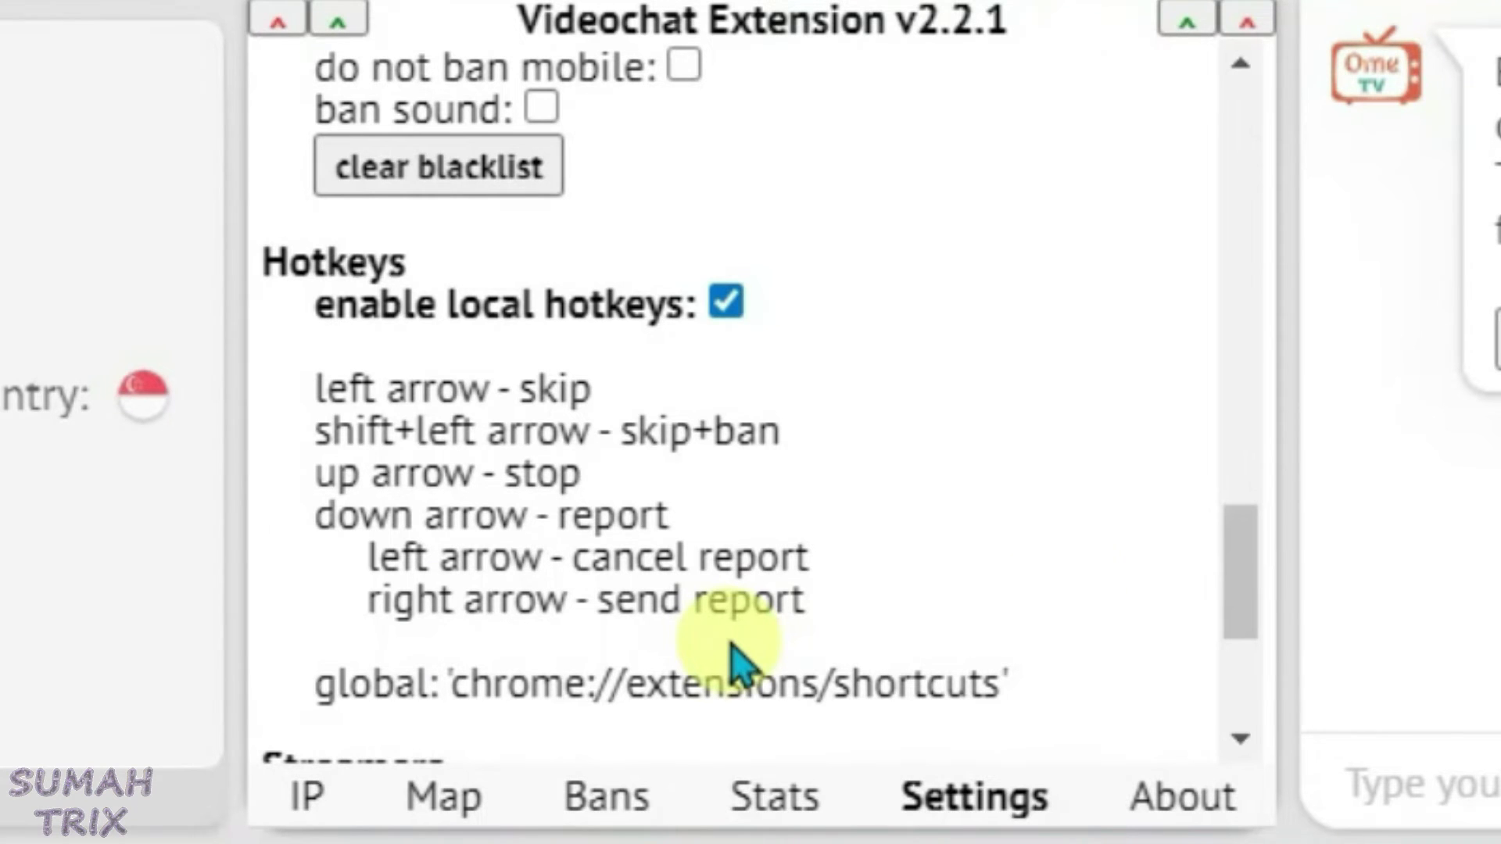
{"action": "scroll", "coordinate": [1249, 686], "scroll_direction": "down", "scroll_amount": 4}
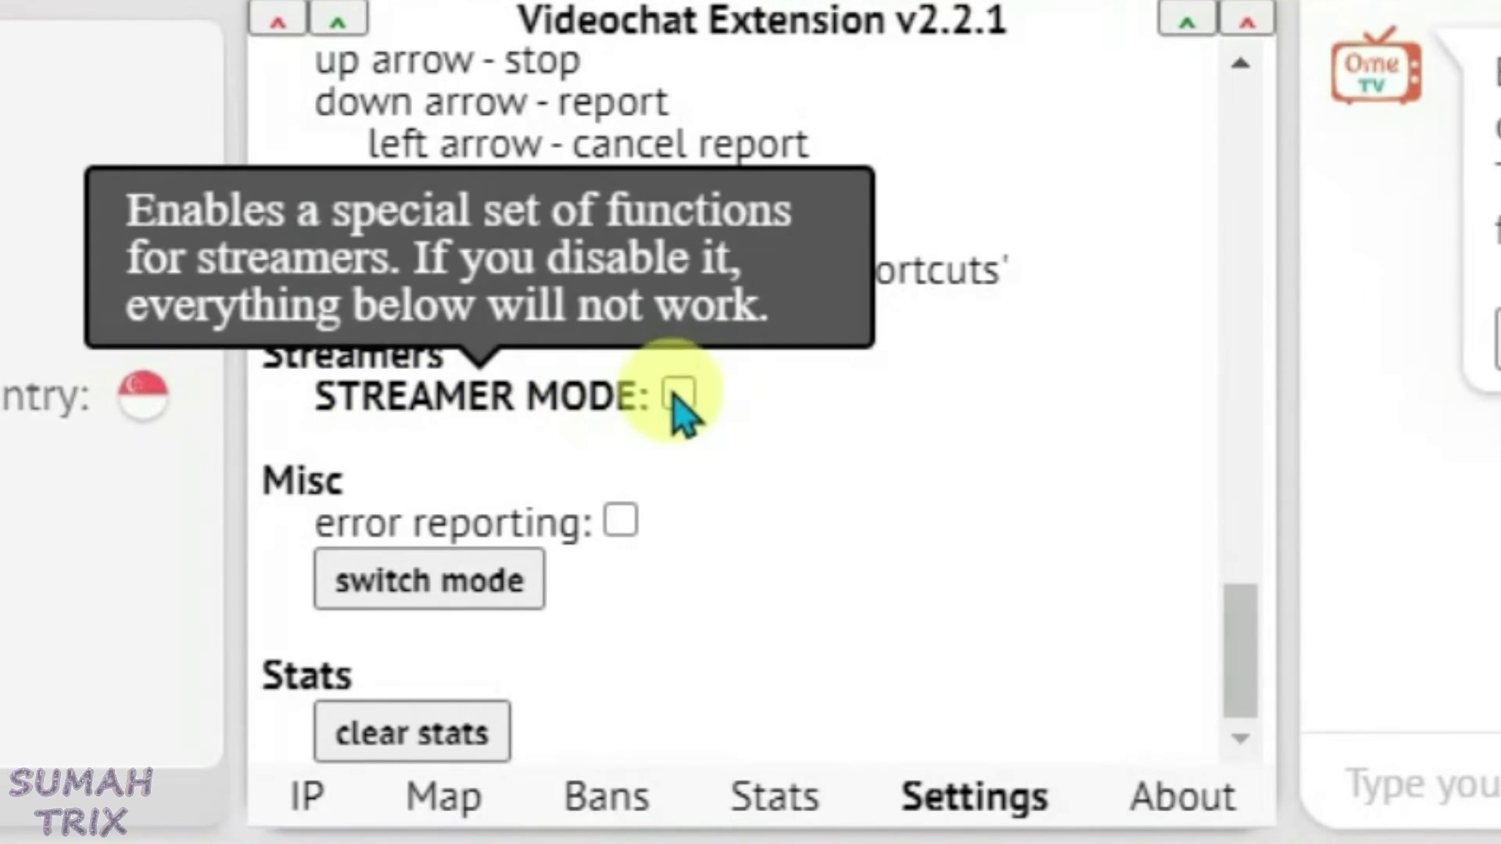
- Tick STREAMER MODE and OBS INTEGRATION in the Videochat Extension settings
{"action": "left_click", "coordinate": [678, 395]}
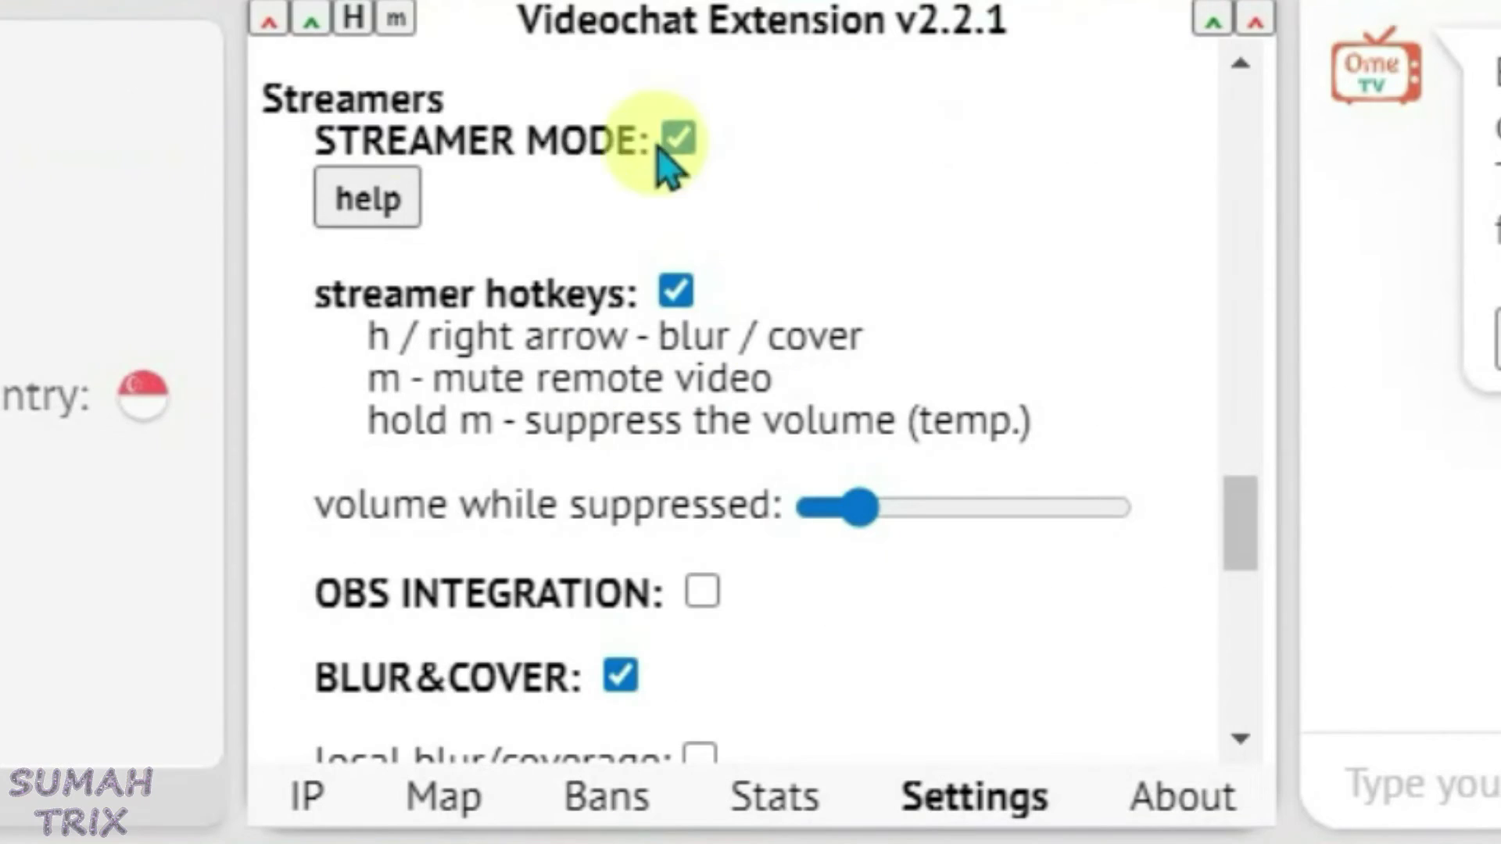
{"action": "mouse_move", "coordinate": [431, 149]}
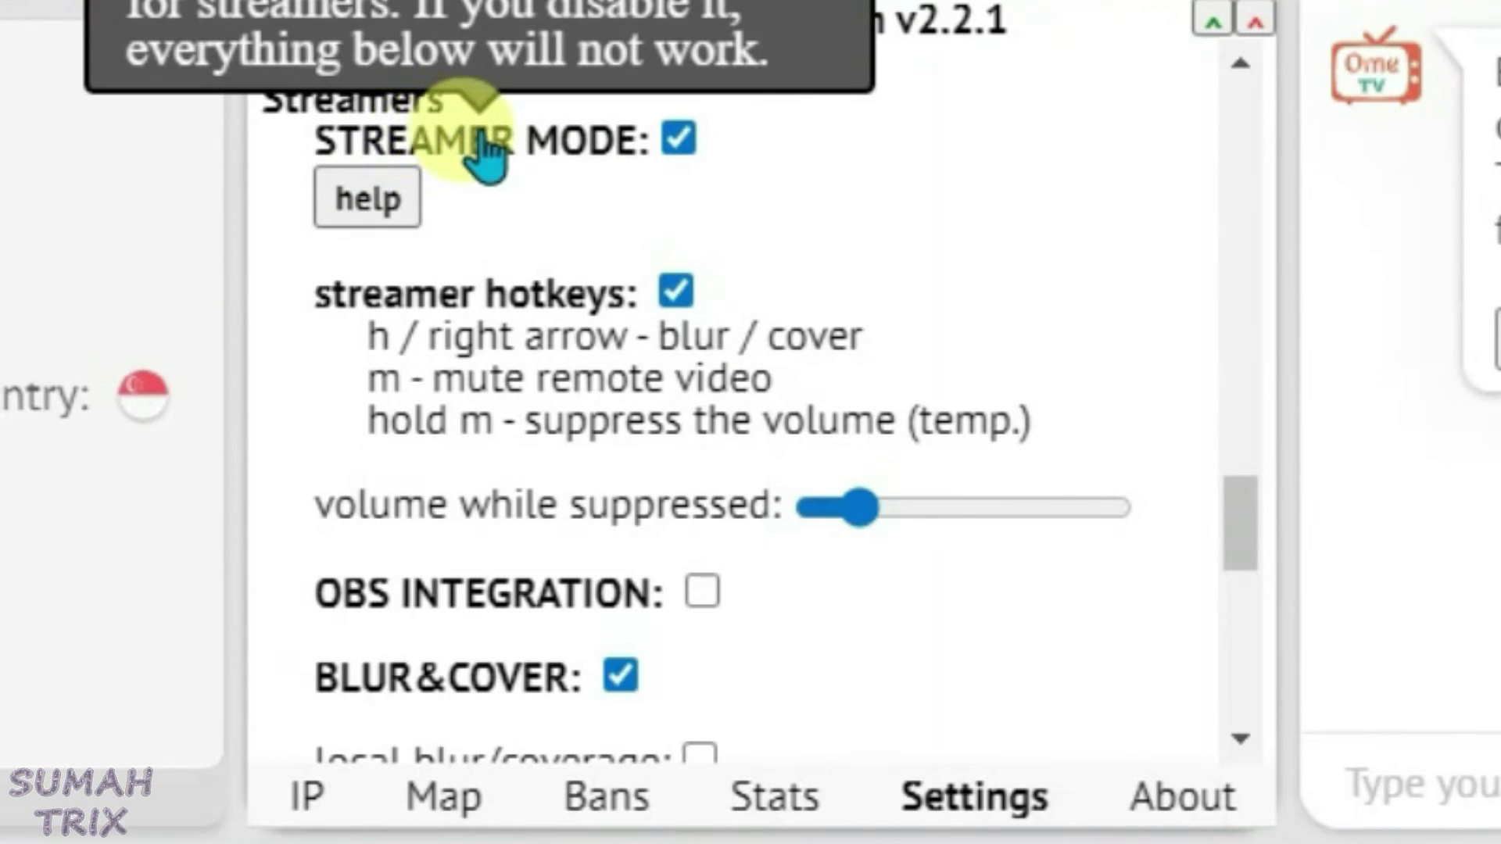
{"action": "left_click", "coordinate": [701, 592]}
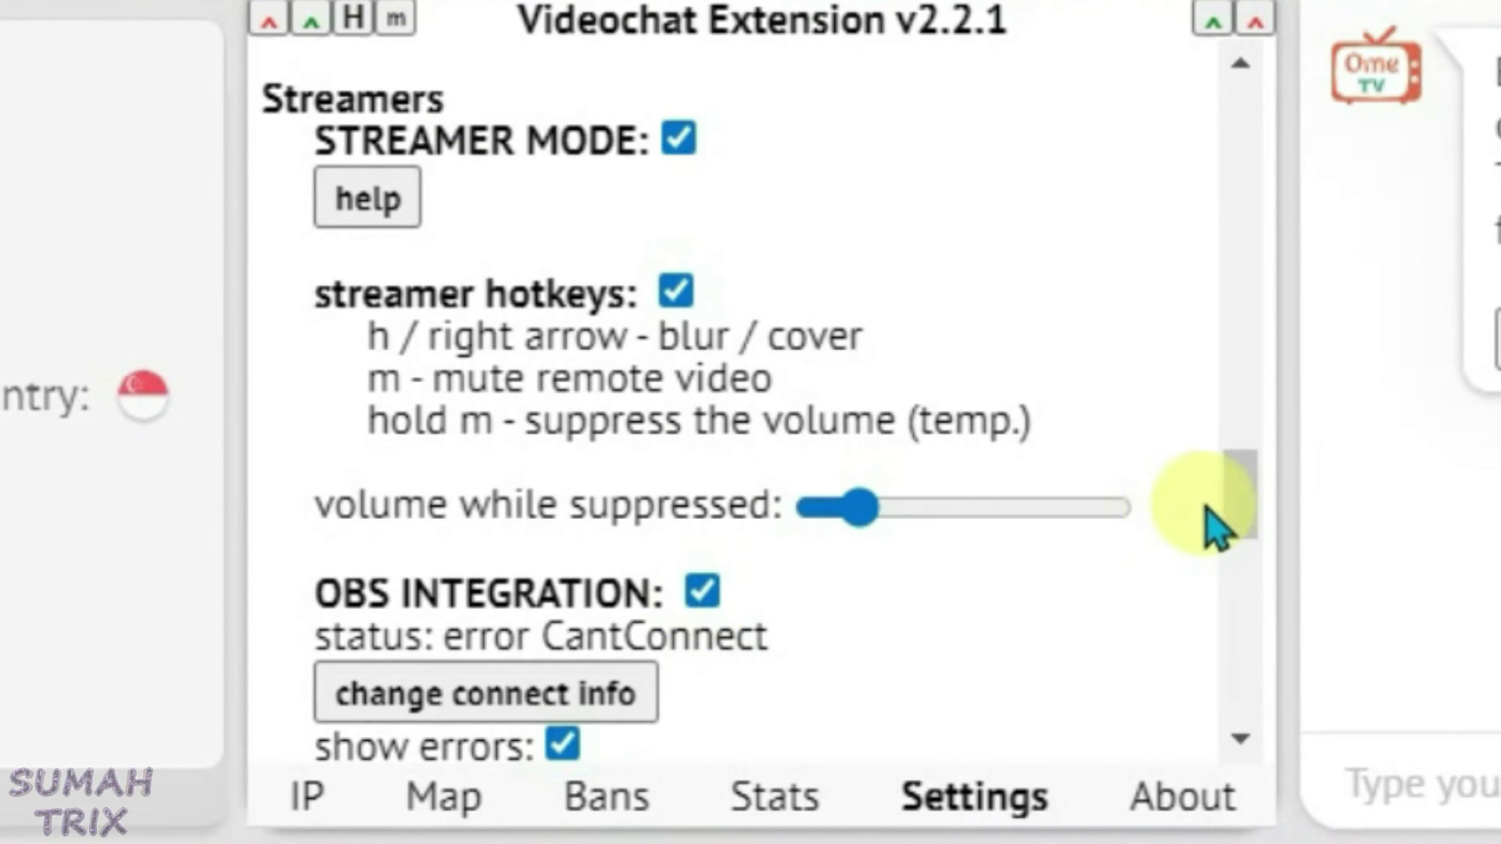
{"action": "scroll", "coordinate": [364, 634], "scroll_direction": "up", "scroll_amount": 10}
- Switch the panel to IP, connect to a stranger located in Singapore, then stop the chat
{"action": "left_click", "coordinate": [315, 791]}
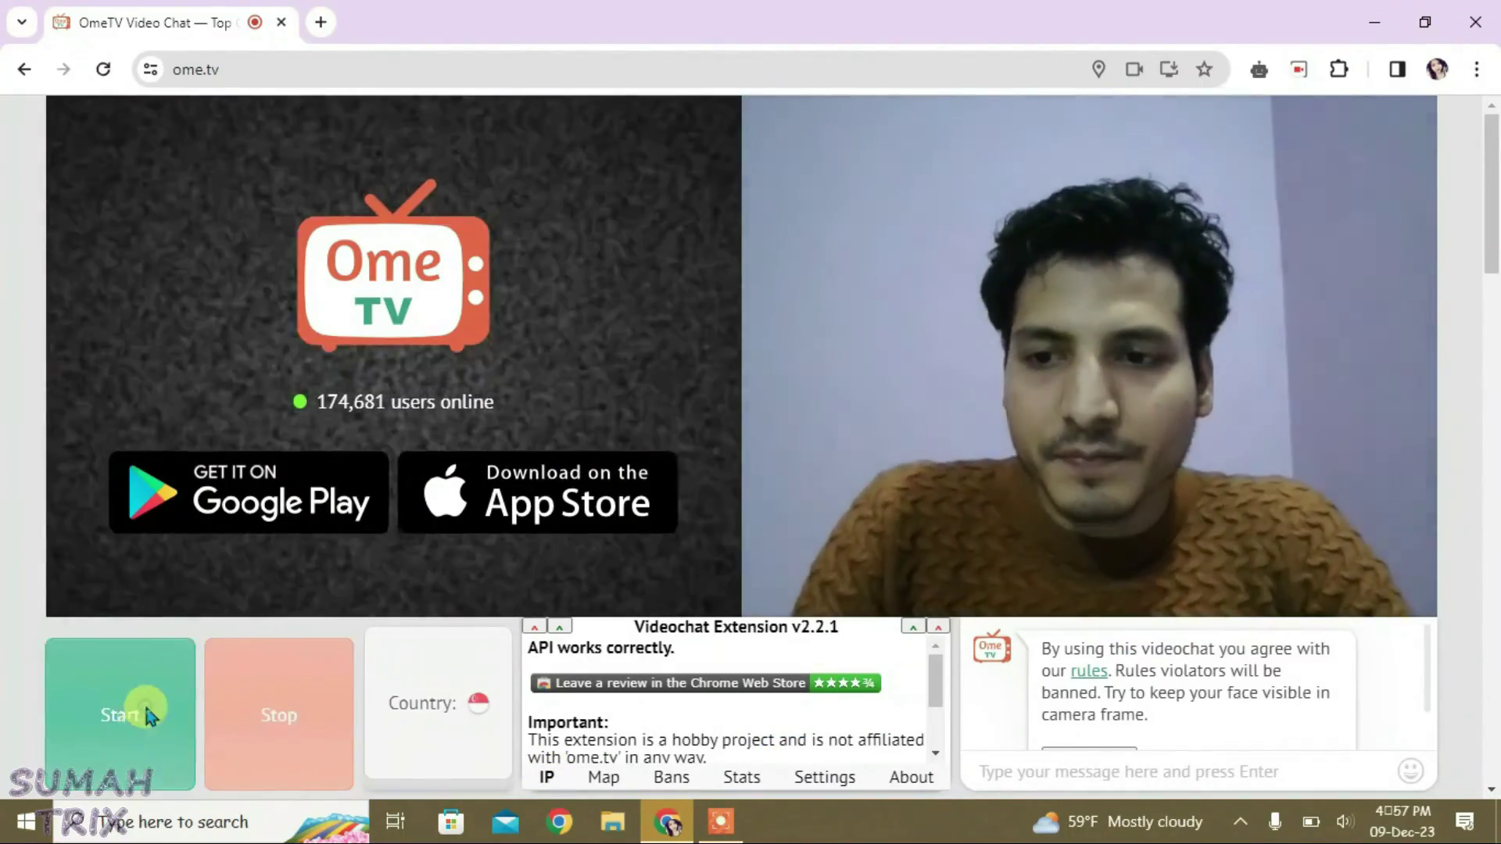
{"action": "left_click", "coordinate": [147, 711]}
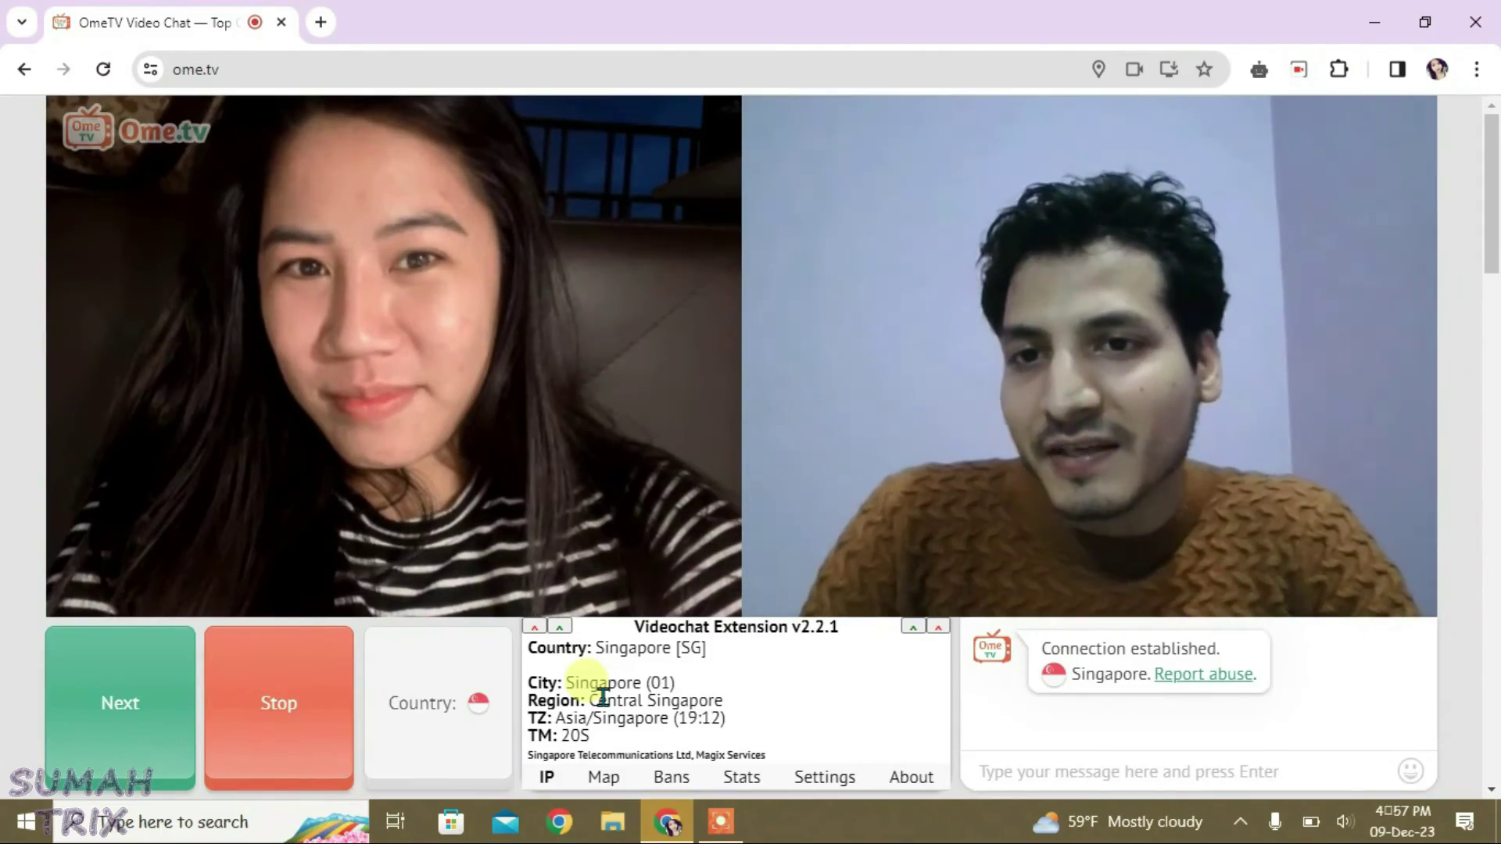
{"action": "left_click", "coordinate": [288, 735]}
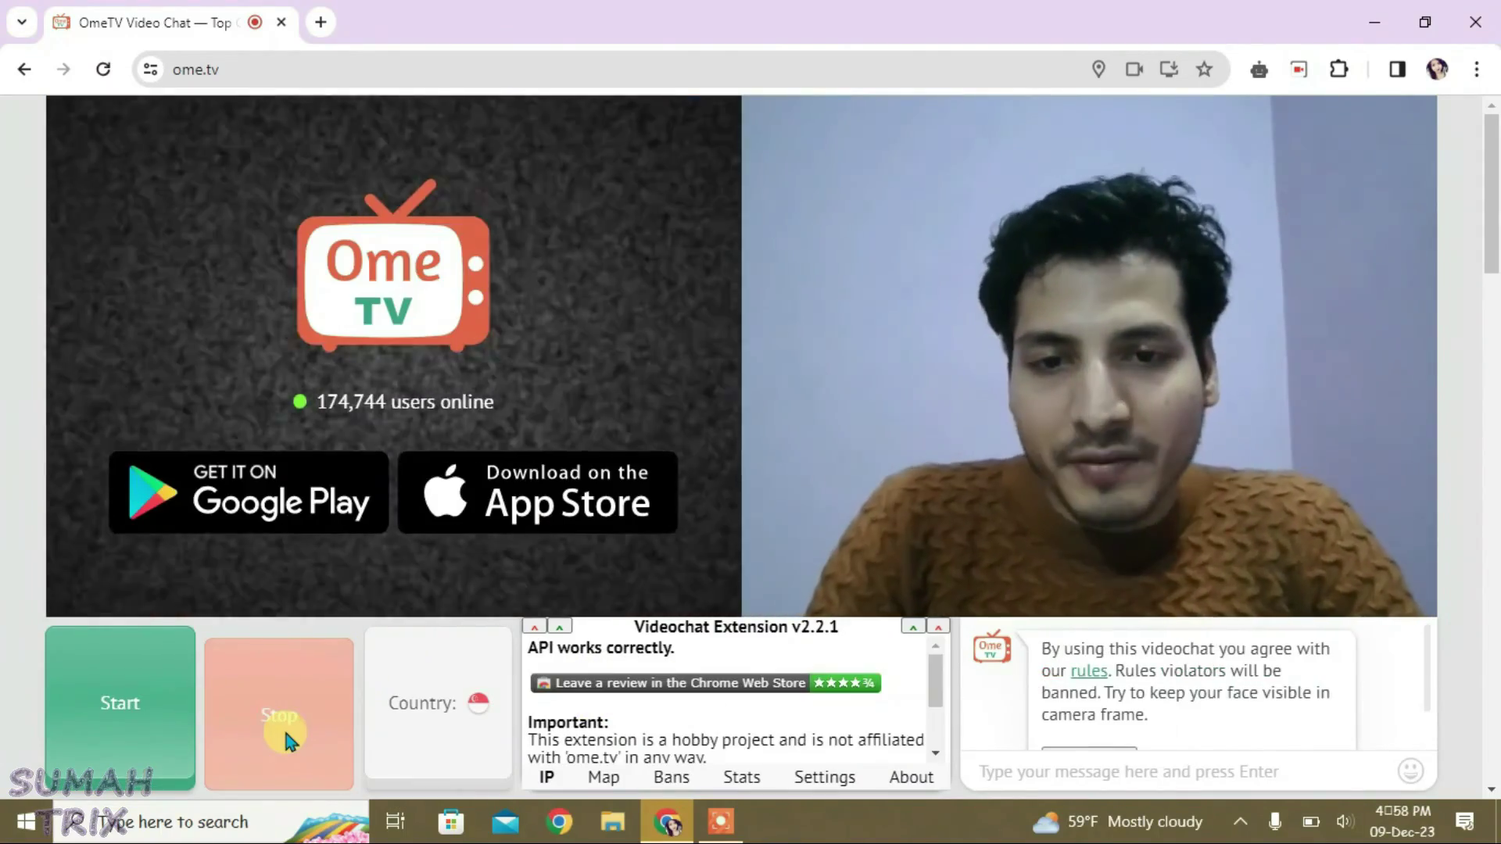